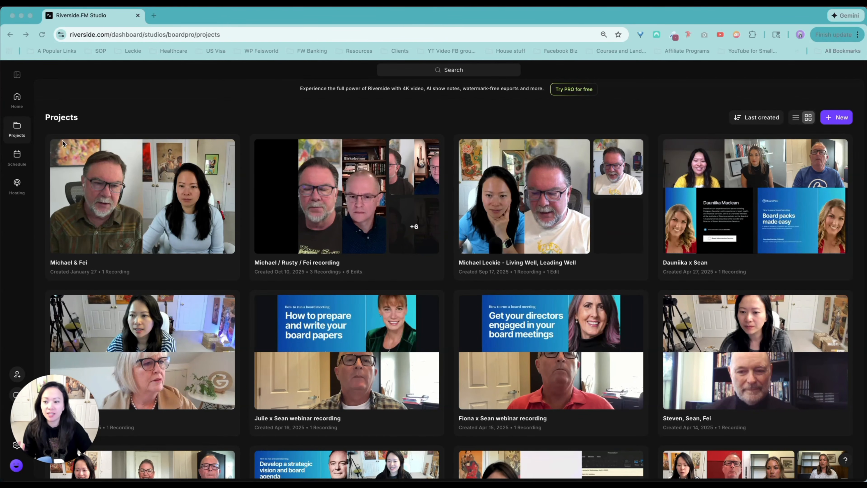
Step: Open the most recently created project, dated January 27, and display its AI-generated Made for You content
{"action": "scroll", "coordinate": [663, 306], "scroll_direction": "down", "scroll_amount": 8}
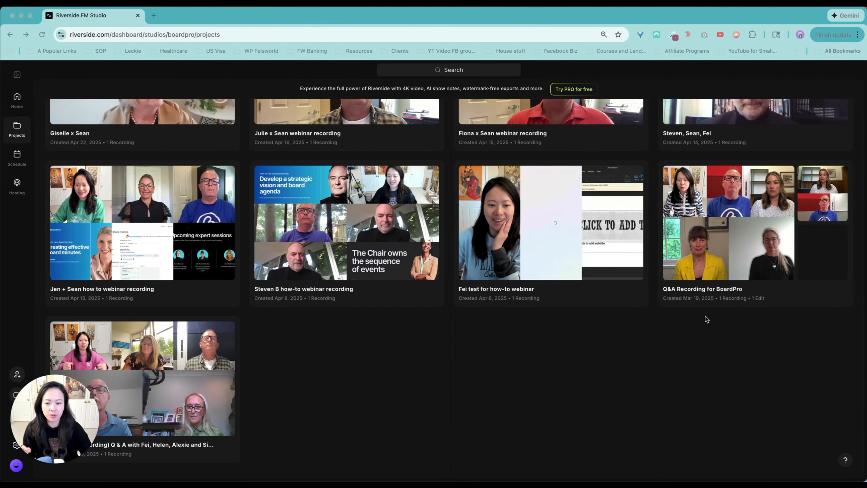
{"action": "scroll", "coordinate": [707, 318], "scroll_direction": "up", "scroll_amount": 8}
{"action": "left_click", "coordinate": [188, 200]}
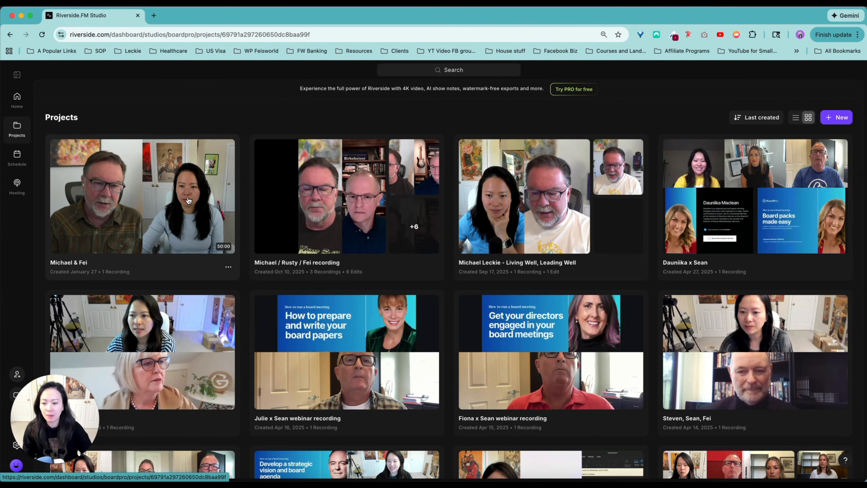
{"action": "left_click", "coordinate": [110, 194]}
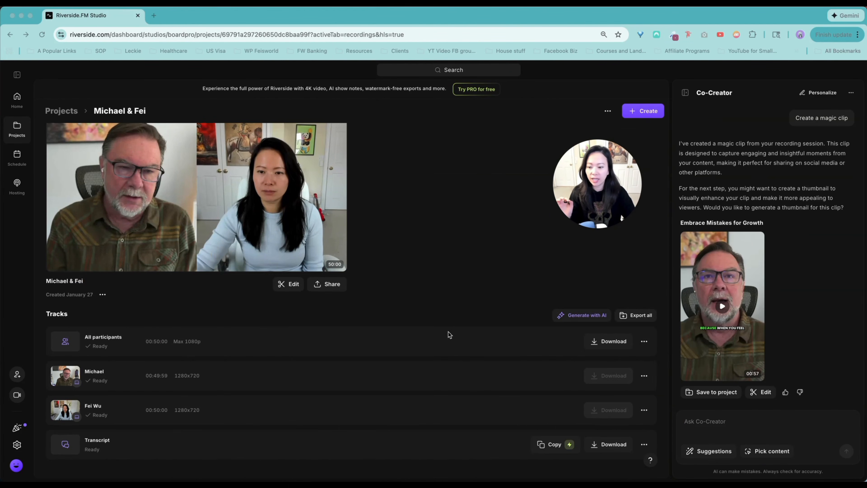
{"action": "left_click", "coordinate": [113, 131]}
{"action": "left_click", "coordinate": [113, 130]}
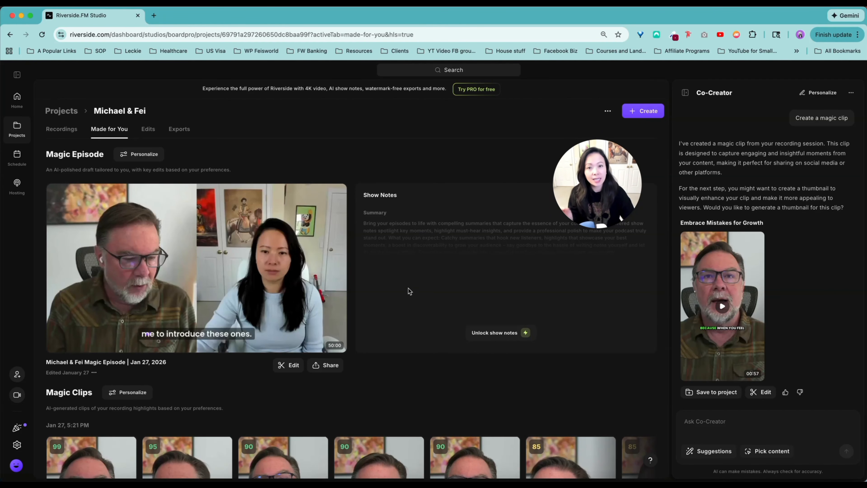
Step: Review the full row of AI-generated Magic Clips for the recording, including the lower-scored ones at its end
{"action": "scroll", "coordinate": [414, 321], "scroll_direction": "down", "scroll_amount": 5}
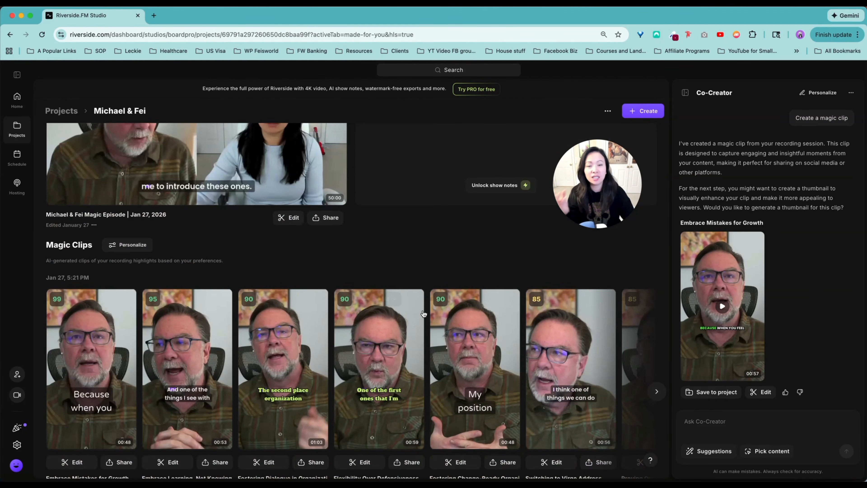
{"action": "mouse_move", "coordinate": [423, 313]}
{"action": "scroll", "coordinate": [423, 314], "scroll_direction": "down", "scroll_amount": 4}
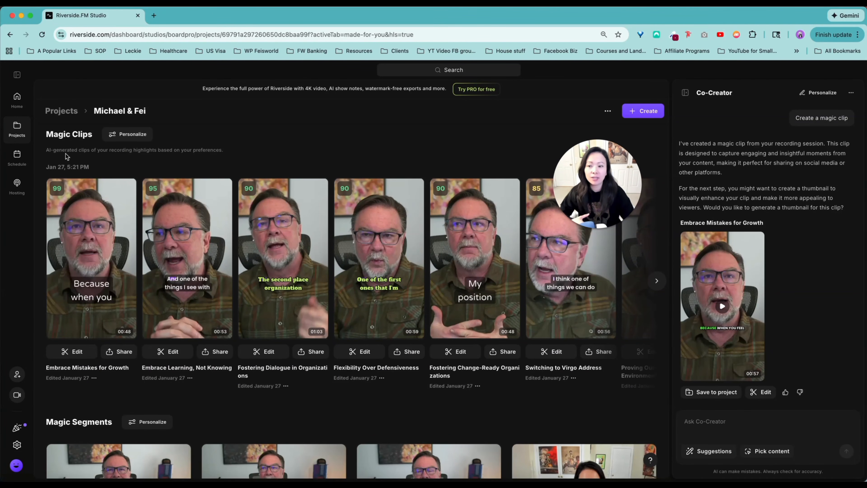
{"action": "left_click_drag", "start_coordinate": [576, 149], "coordinate": [540, 87]}
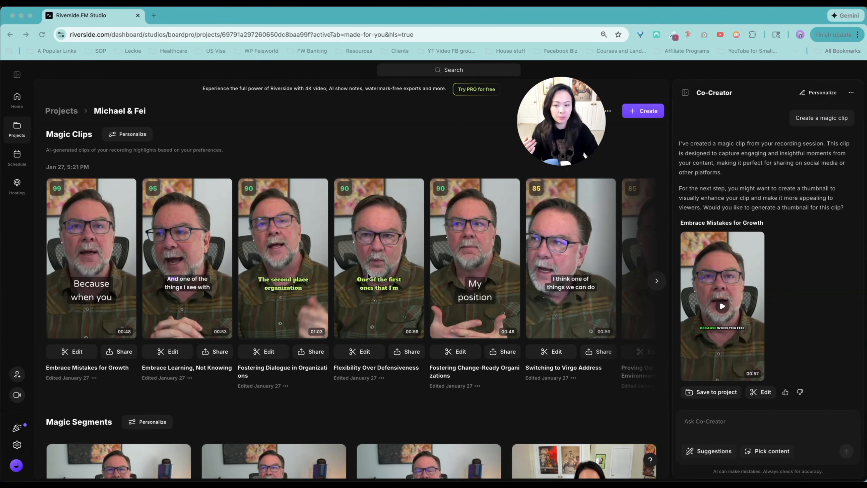
{"action": "left_click", "coordinate": [656, 281]}
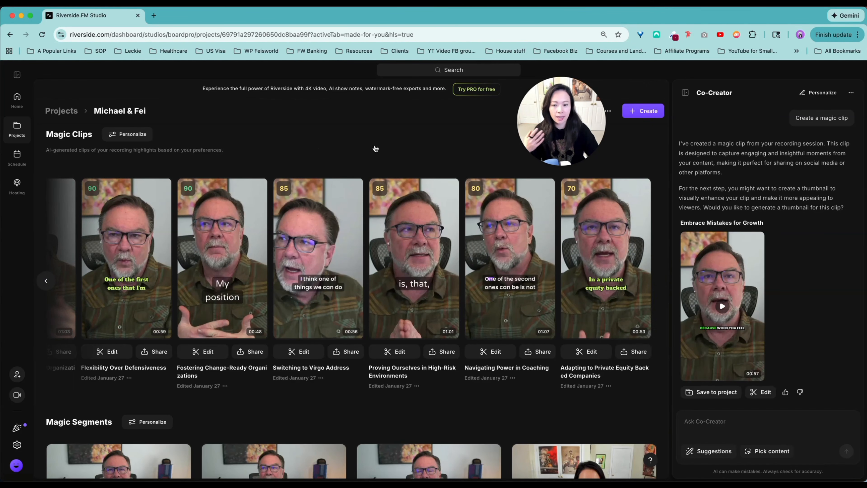
{"action": "left_click", "coordinate": [50, 282]}
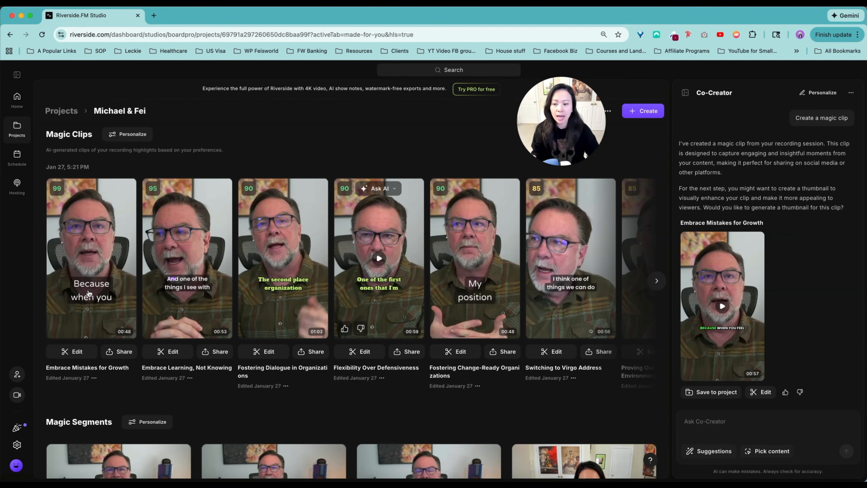
{"action": "mouse_move", "coordinate": [584, 289]}
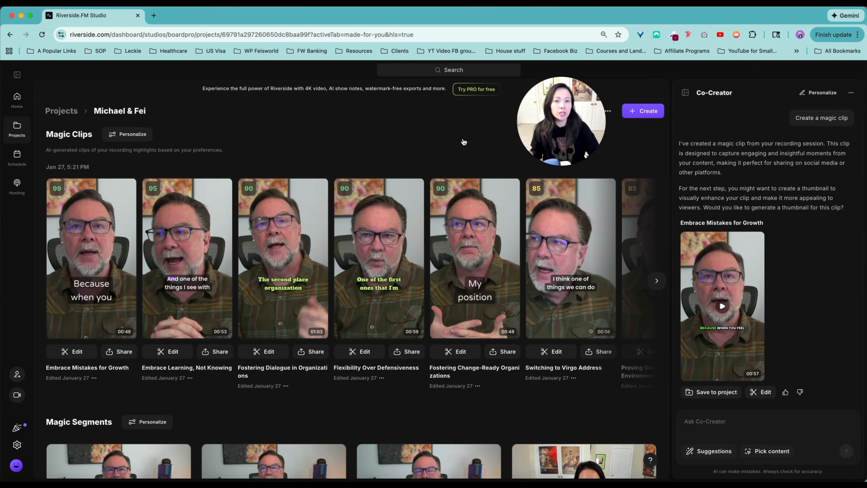
Step: Examine the Magic Segments generated from the recording and compare them with the Magic Clips
{"action": "scroll", "coordinate": [276, 355], "scroll_direction": "down", "scroll_amount": 3}
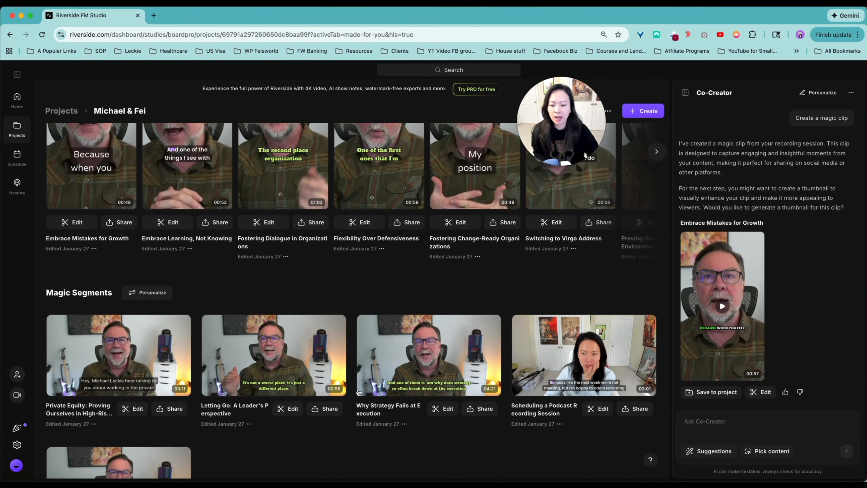
{"action": "scroll", "coordinate": [479, 388], "scroll_direction": "down", "scroll_amount": 3}
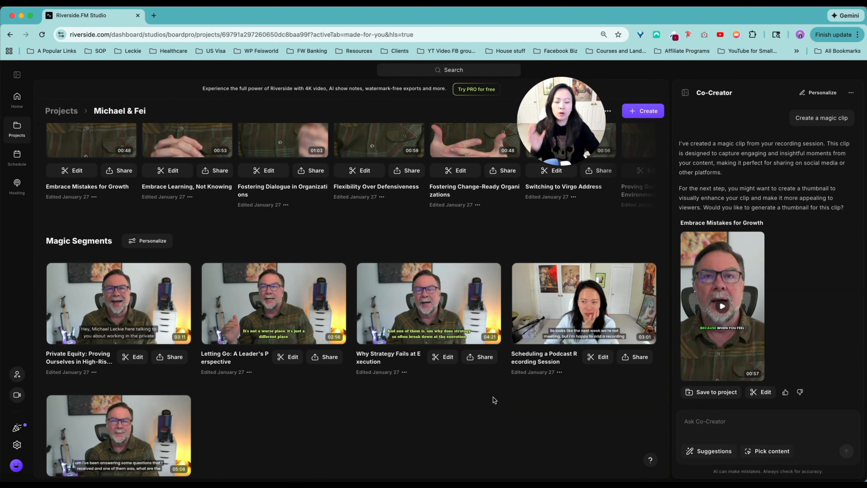
{"action": "scroll", "coordinate": [300, 414], "scroll_direction": "down", "scroll_amount": 1}
{"action": "scroll", "coordinate": [341, 403], "scroll_direction": "up", "scroll_amount": 4}
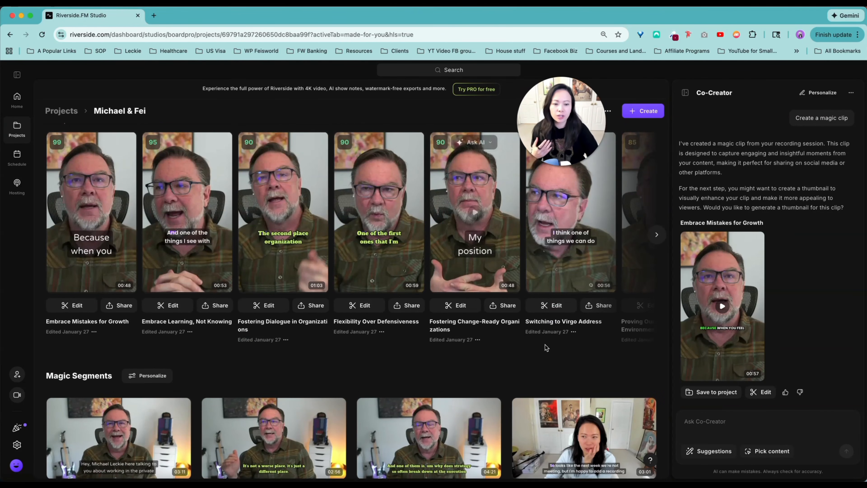
{"action": "scroll", "coordinate": [177, 305], "scroll_direction": "down", "scroll_amount": 5}
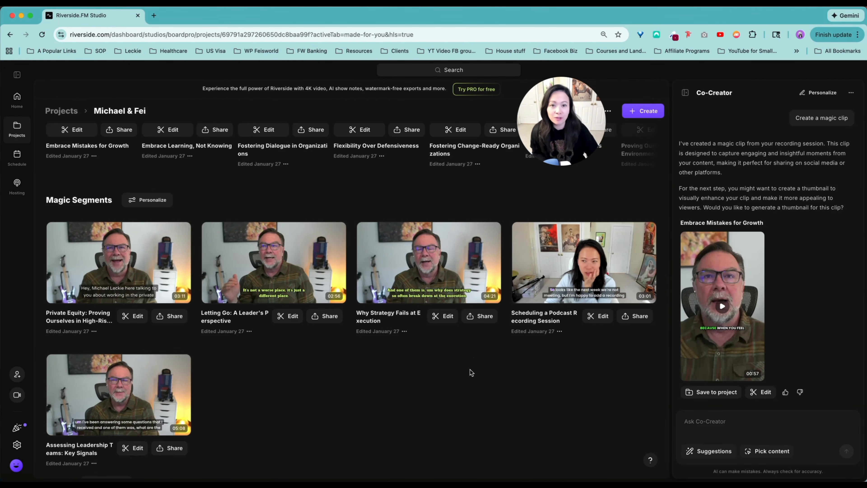
{"action": "scroll", "coordinate": [470, 367], "scroll_direction": "down", "scroll_amount": 10}
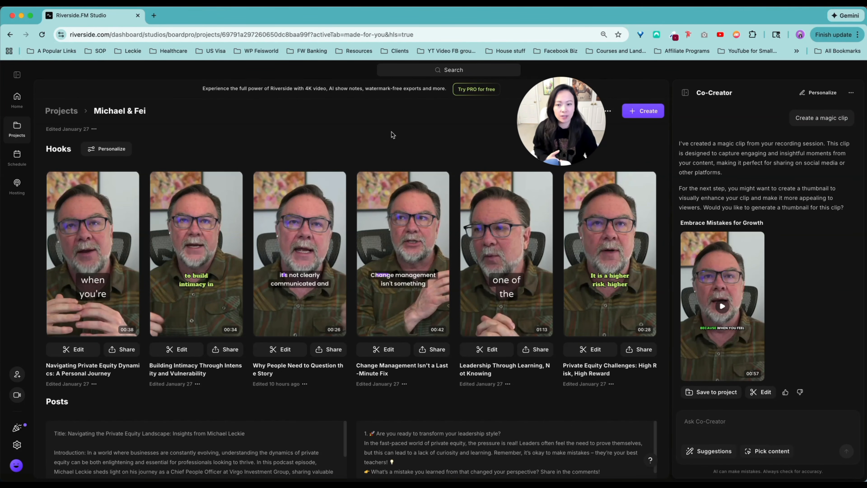
Step: Examine the generated hooks, the blog post and Instagram caption texts, and the snapshots of the recording
{"action": "scroll", "coordinate": [392, 131], "scroll_direction": "down", "scroll_amount": 4}
{"action": "scroll", "coordinate": [134, 341], "scroll_direction": "down", "scroll_amount": 5}
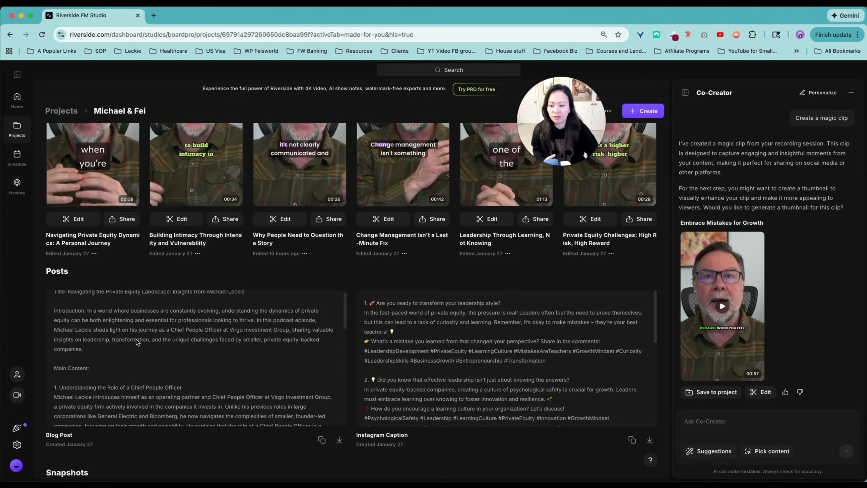
{"action": "scroll", "coordinate": [372, 397], "scroll_direction": "down", "scroll_amount": 1}
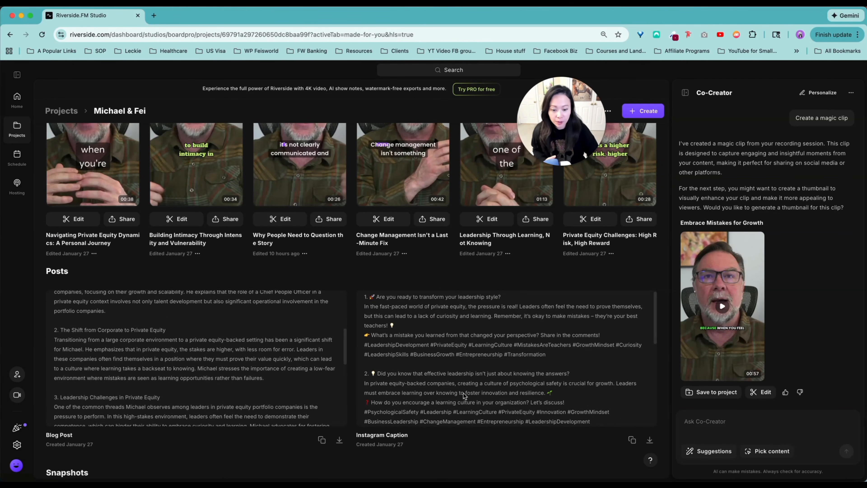
{"action": "scroll", "coordinate": [496, 375], "scroll_direction": "down", "scroll_amount": 2}
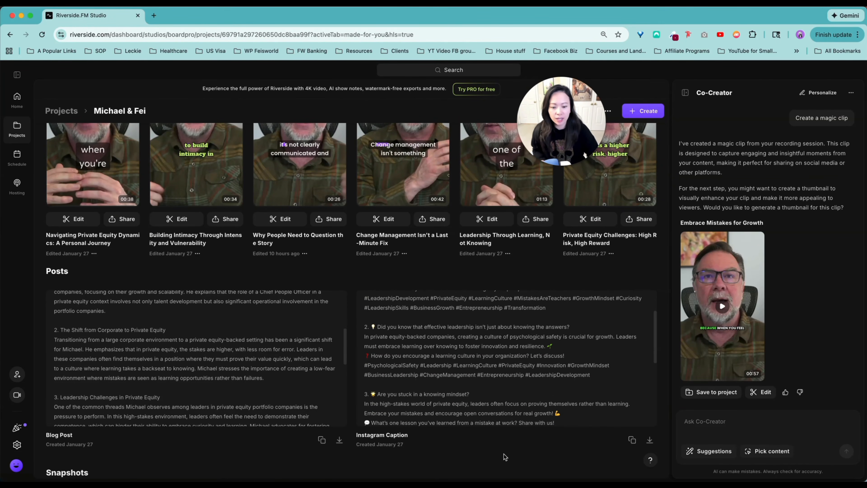
{"action": "scroll", "coordinate": [505, 457], "scroll_direction": "down", "scroll_amount": 5}
{"action": "left_click", "coordinate": [656, 399]}
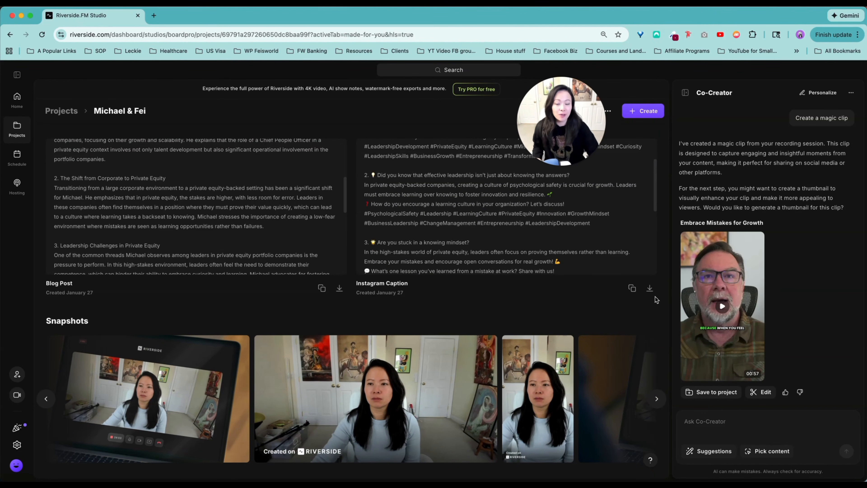
Step: Preview the "Embrace Mistakes for Growth" magic clip and give it a thumbs-up, dismissing the feedback form
{"action": "scroll", "coordinate": [556, 302], "scroll_direction": "up", "scroll_amount": 10}
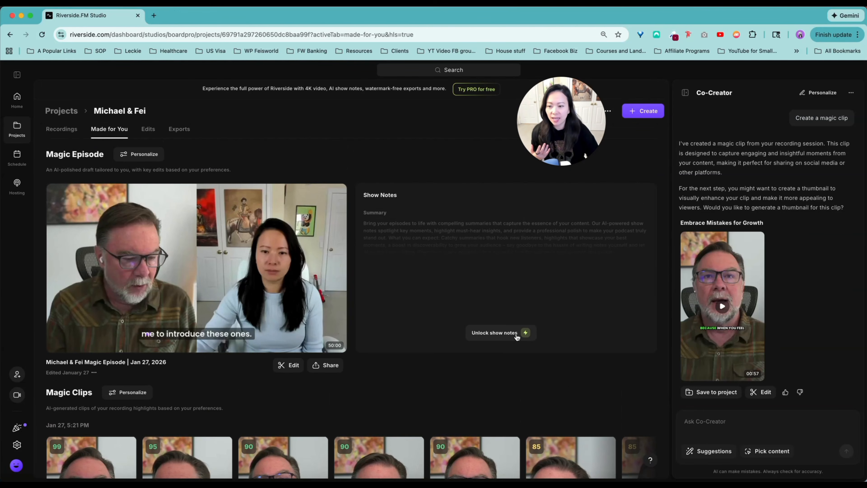
{"action": "scroll", "coordinate": [433, 326], "scroll_direction": "down", "scroll_amount": 5}
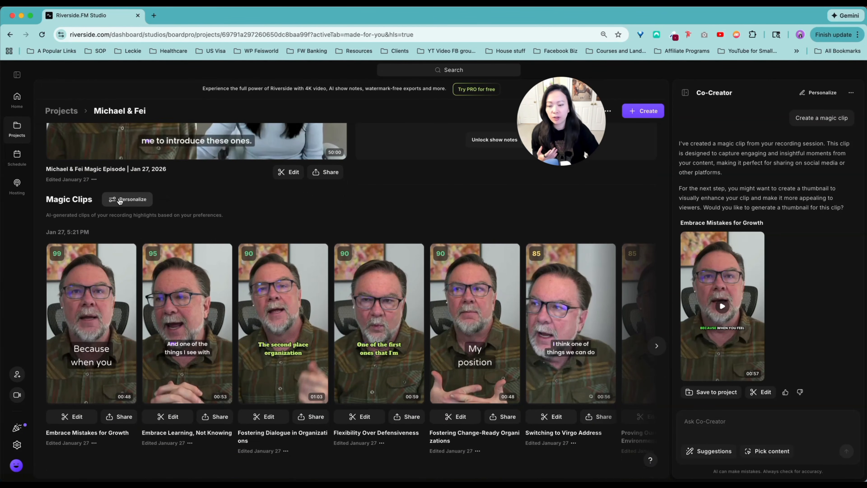
{"action": "scroll", "coordinate": [116, 205], "scroll_direction": "down", "scroll_amount": 2}
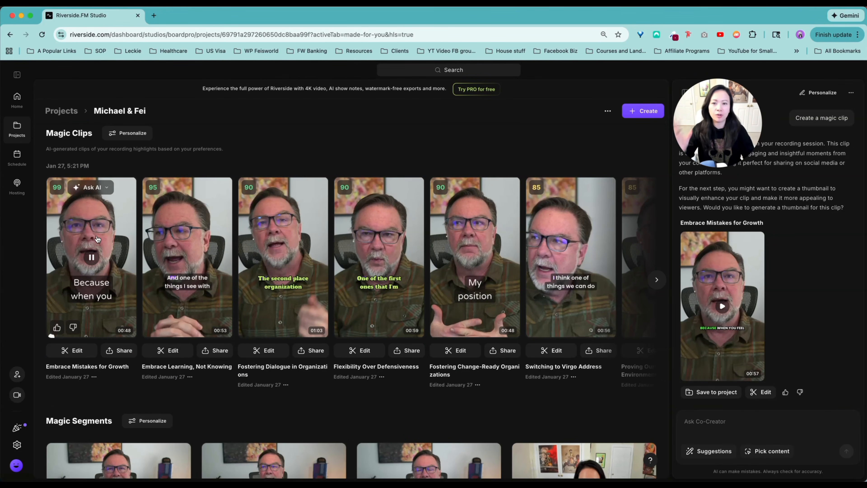
{"action": "left_click", "coordinate": [94, 259]}
{"action": "left_click", "coordinate": [94, 259]}
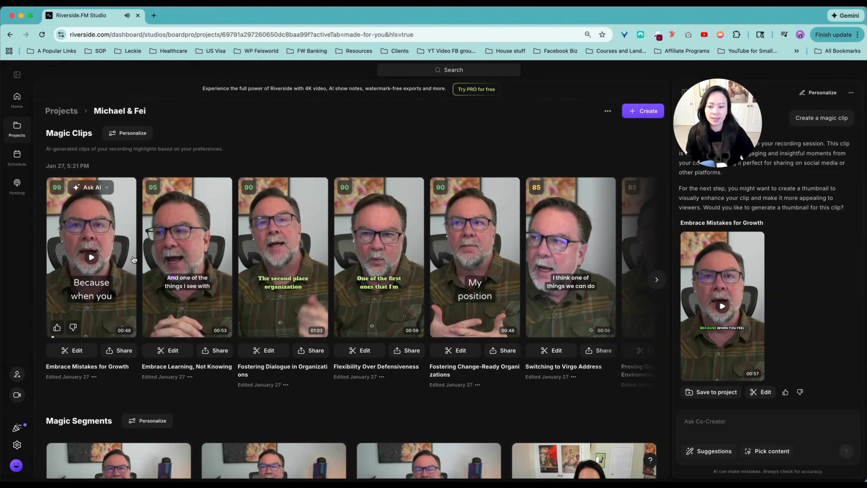
{"action": "left_click", "coordinate": [57, 328]}
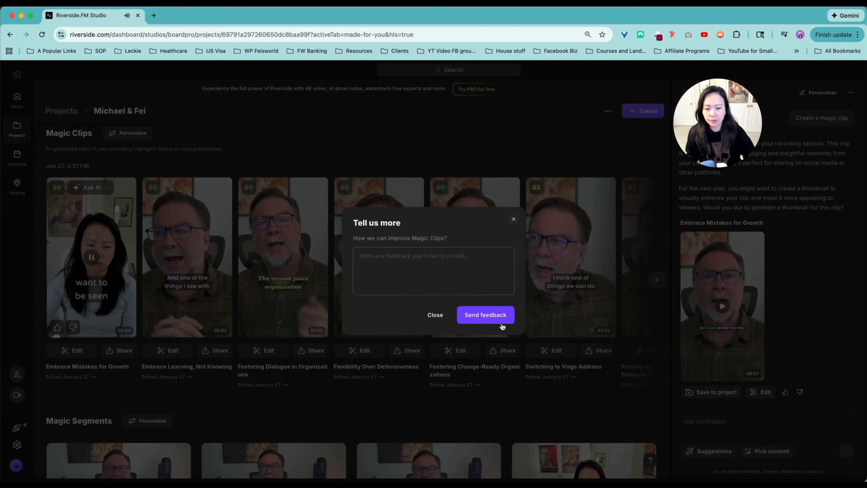
{"action": "left_click", "coordinate": [514, 219]}
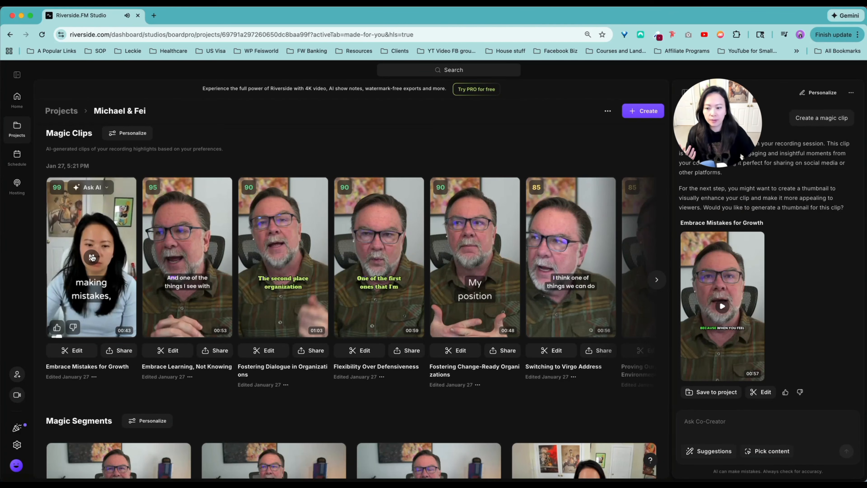
Step: Check the sharing options of the "Embrace Mistakes for Growth" clip and open the clip in the editor
{"action": "left_click", "coordinate": [126, 356]}
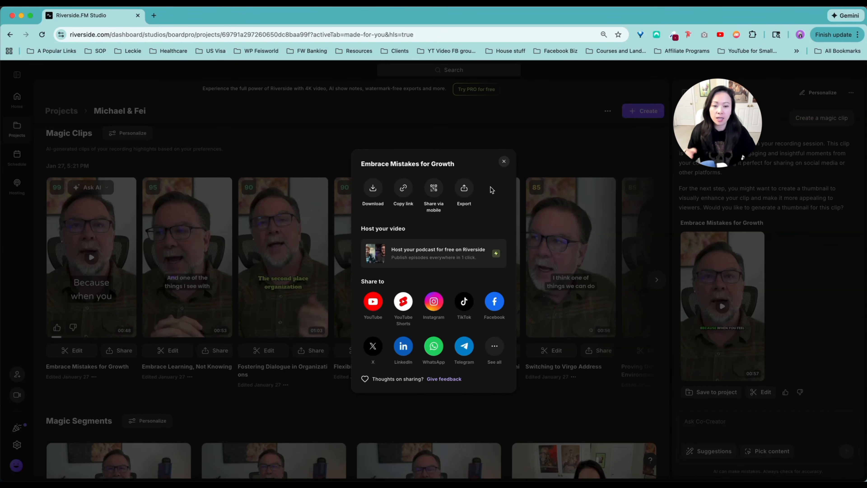
{"action": "left_click", "coordinate": [504, 161]}
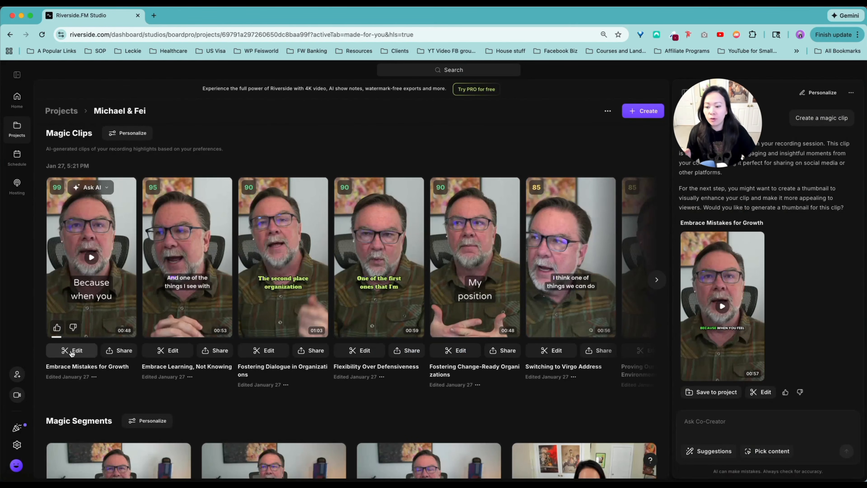
{"action": "left_click", "coordinate": [72, 352]}
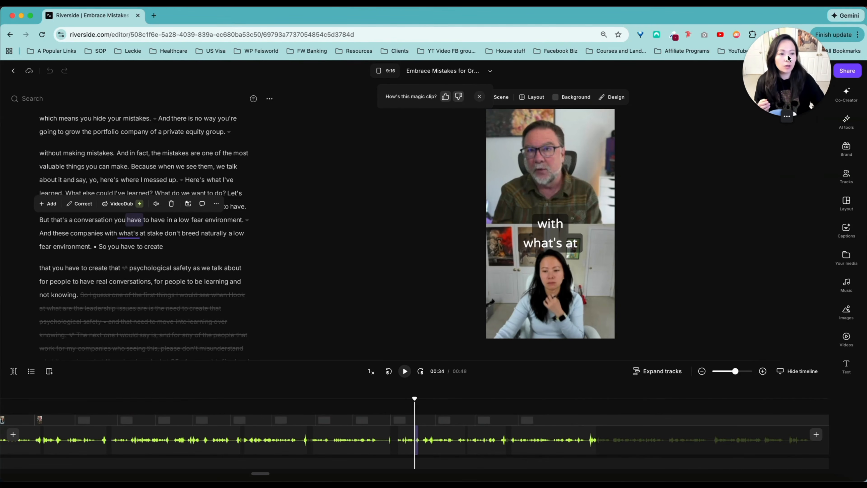
{"action": "left_click_drag", "start_coordinate": [812, 104], "coordinate": [752, 165]}
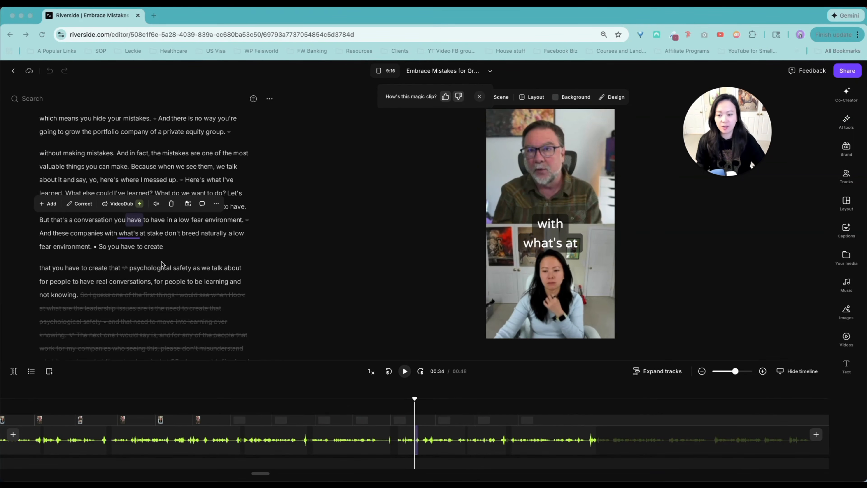
Step: Delete the word "psychological" from the clip's transcript and undo the deletion
{"action": "left_click", "coordinate": [152, 267]}
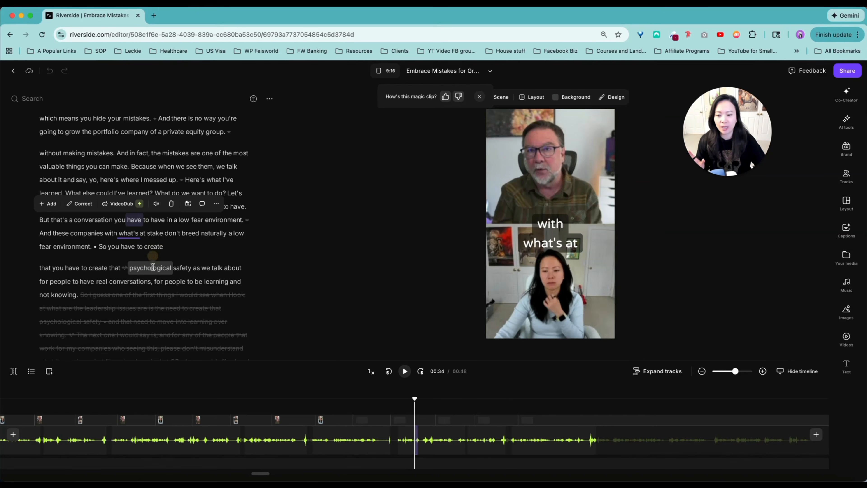
{"action": "left_click", "coordinate": [152, 267]}
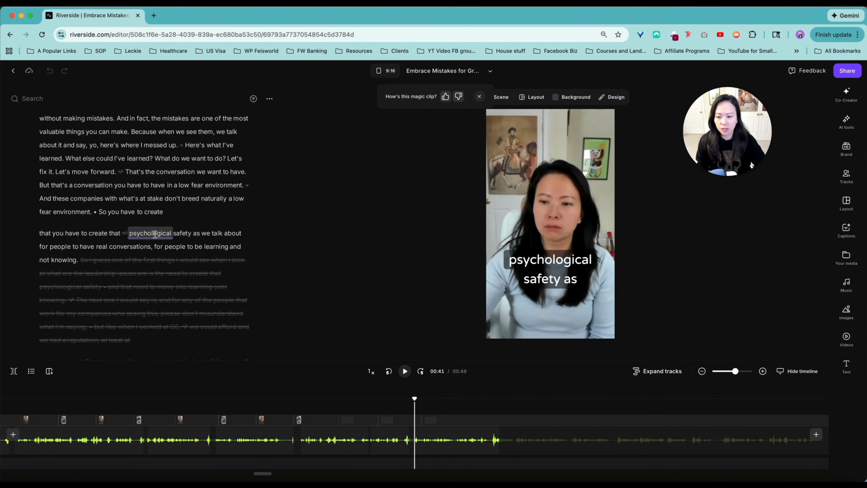
{"action": "key", "text": "BackSpace"}
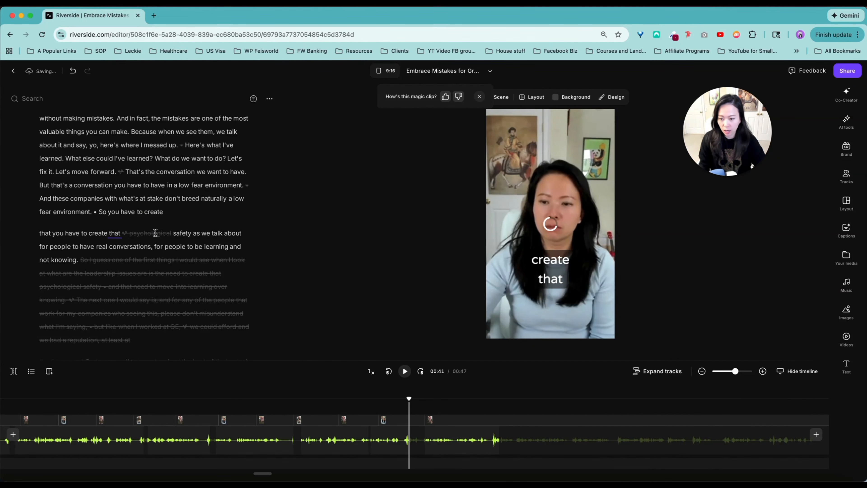
{"action": "key", "text": "super+z"}
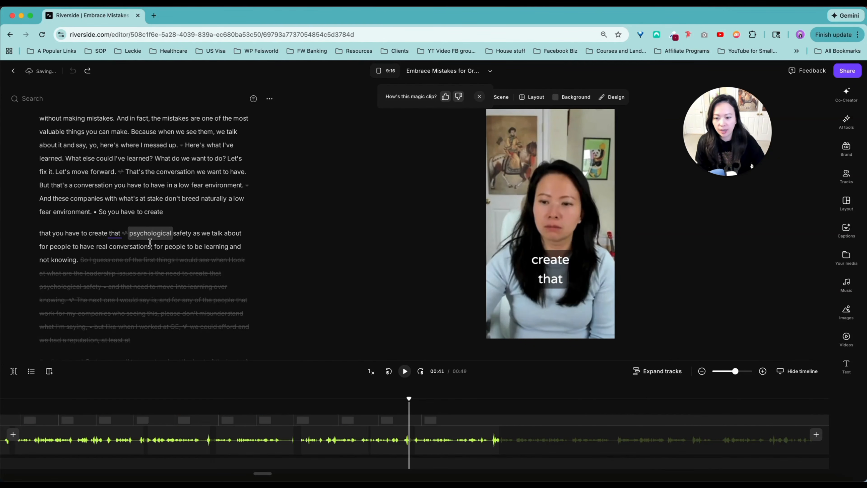
Step: Select the word "conversation" in the clip's transcript to show its editing options
{"action": "left_click", "coordinate": [192, 170]}
{"action": "double_click", "coordinate": [192, 170]}
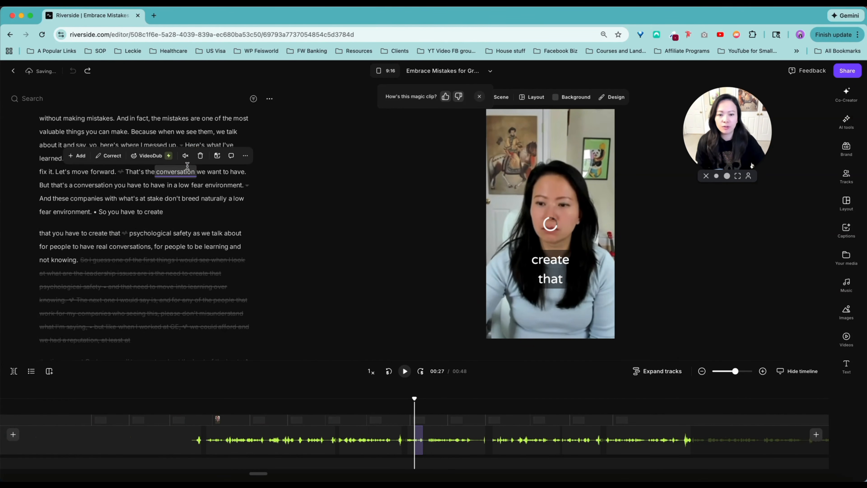
{"action": "scroll", "coordinate": [186, 170], "scroll_direction": "up", "scroll_amount": 1}
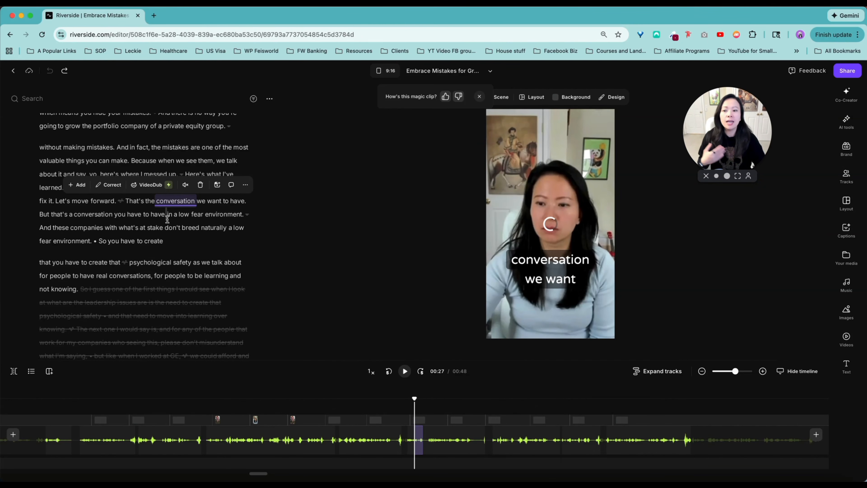
{"action": "left_click", "coordinate": [199, 148]}
{"action": "left_click", "coordinate": [199, 149]}
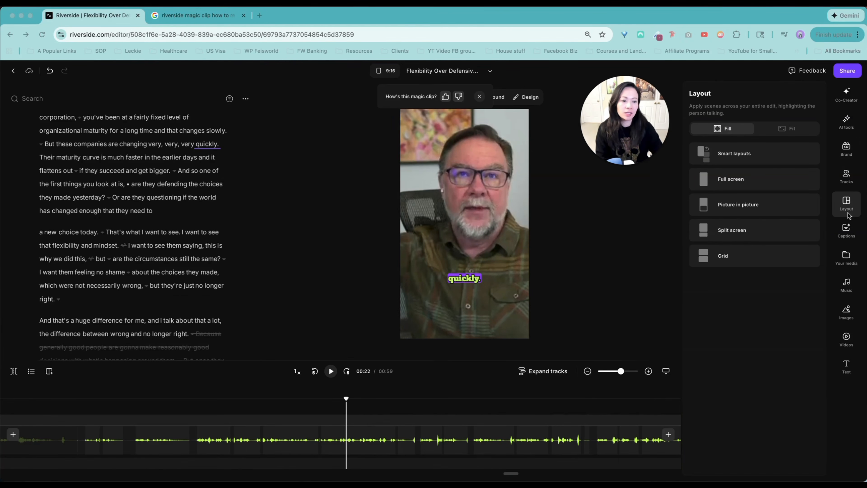
Step: Review the clip's layout presets, including Full screen and Smart layouts, and check the speaker track settings
{"action": "mouse_move", "coordinate": [739, 182]}
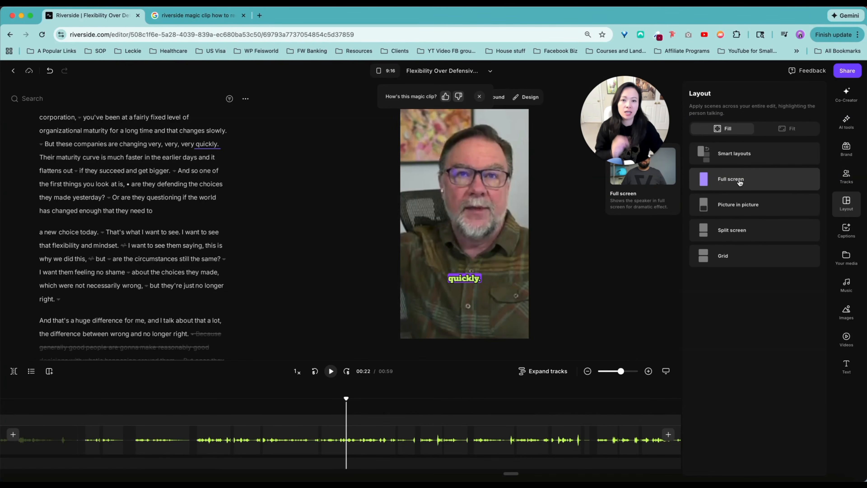
{"action": "mouse_move", "coordinate": [753, 158]}
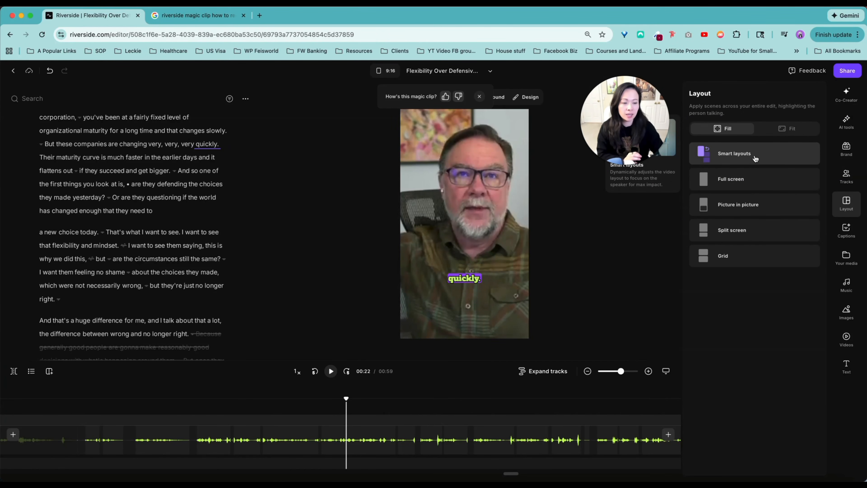
{"action": "left_click_drag", "start_coordinate": [639, 109], "coordinate": [638, 255]}
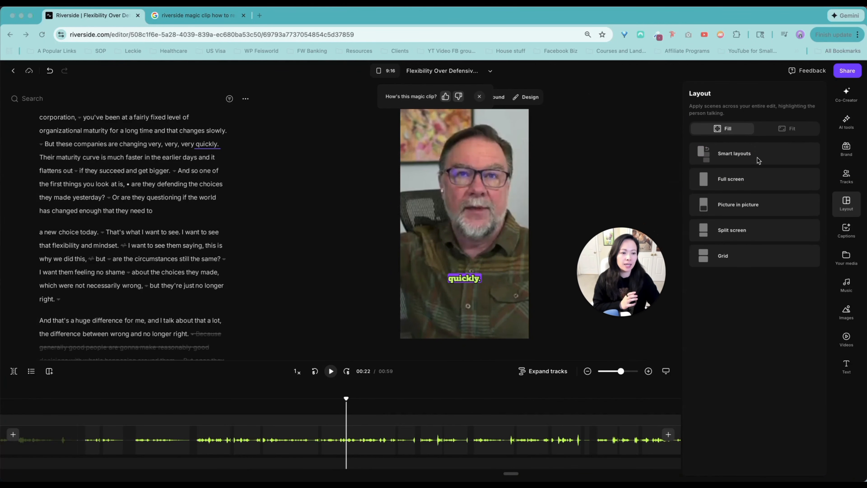
{"action": "left_click", "coordinate": [748, 158]}
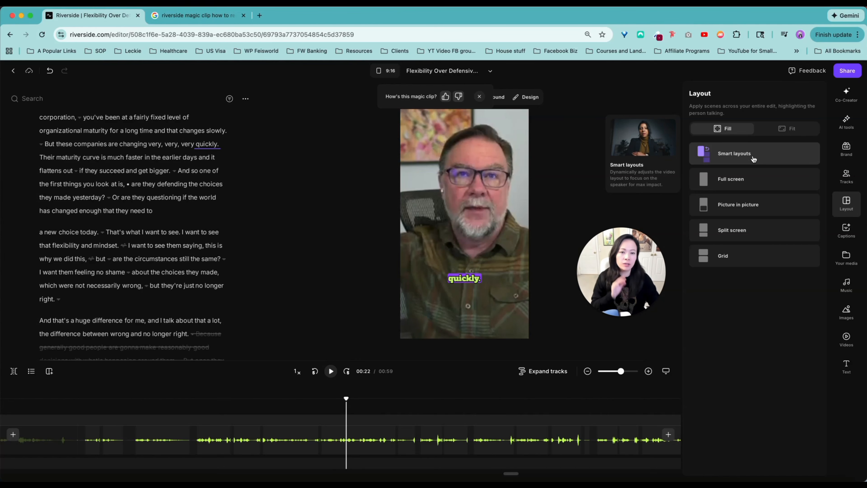
{"action": "left_click", "coordinate": [846, 175]}
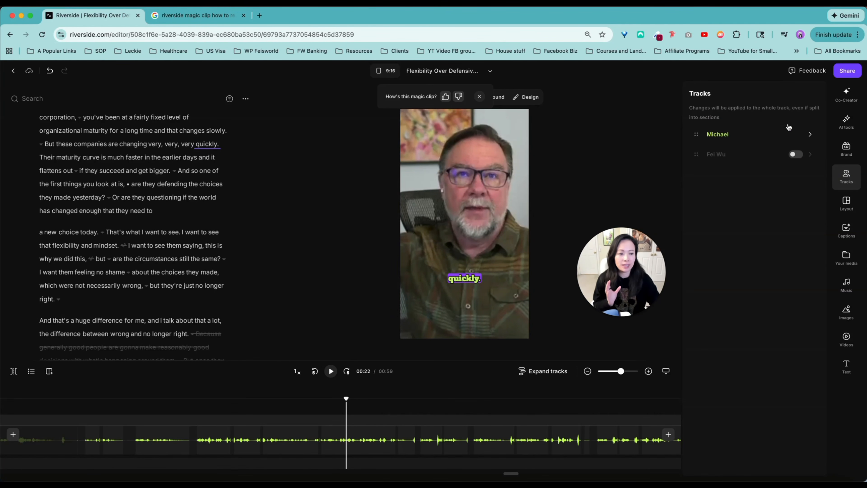
{"action": "mouse_move", "coordinate": [796, 135]}
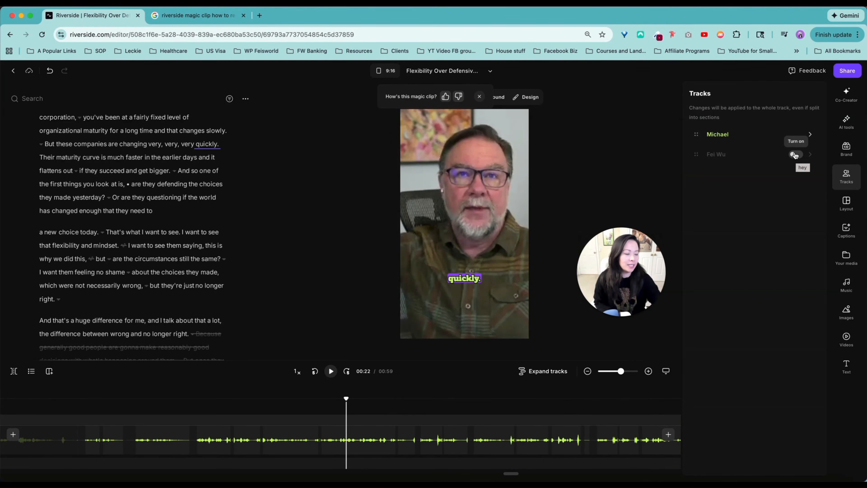
Step: Try the monospace caption preset with a black background and apply the bold yellow italic uppercase preset to the clip instead
{"action": "left_click", "coordinate": [847, 235]}
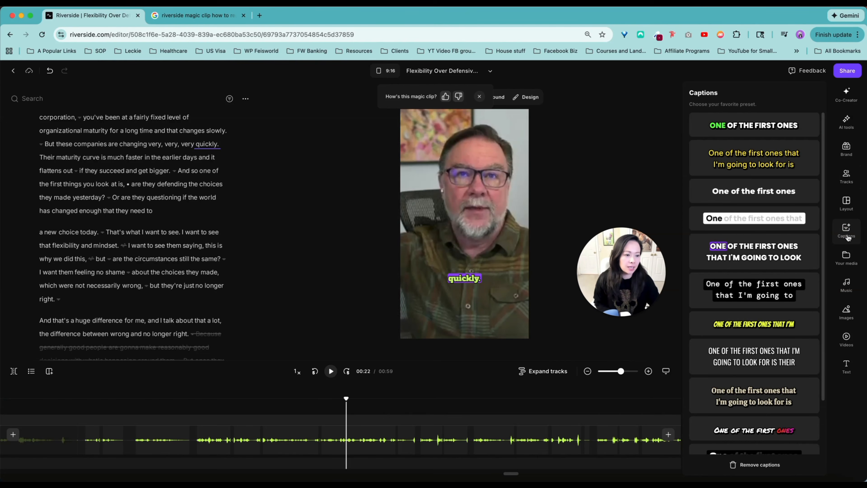
{"action": "left_click_drag", "start_coordinate": [627, 309], "coordinate": [629, 202]}
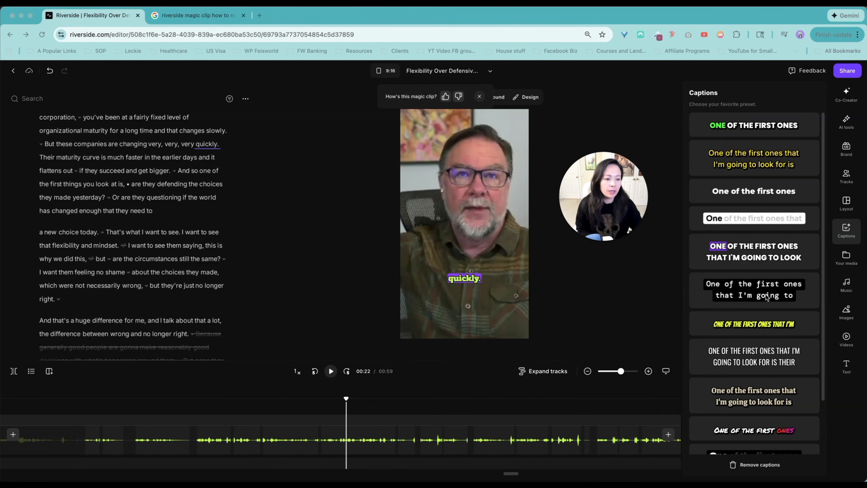
{"action": "left_click", "coordinate": [734, 292]}
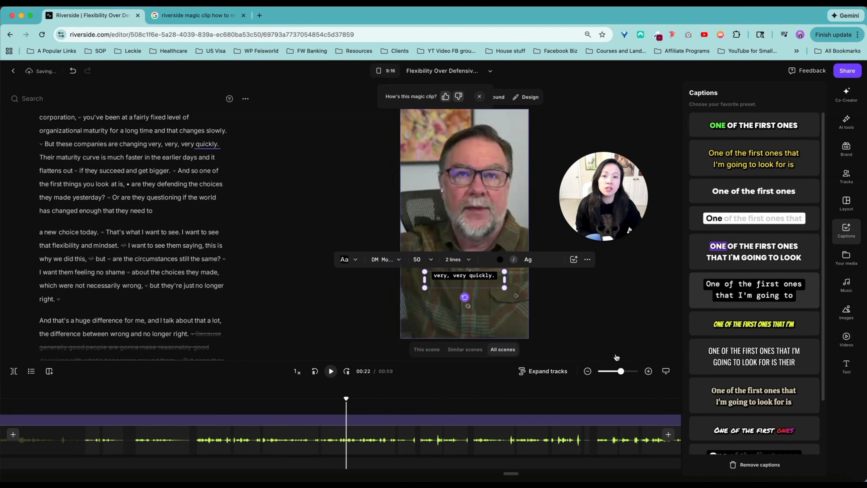
{"action": "left_click", "coordinate": [745, 332]}
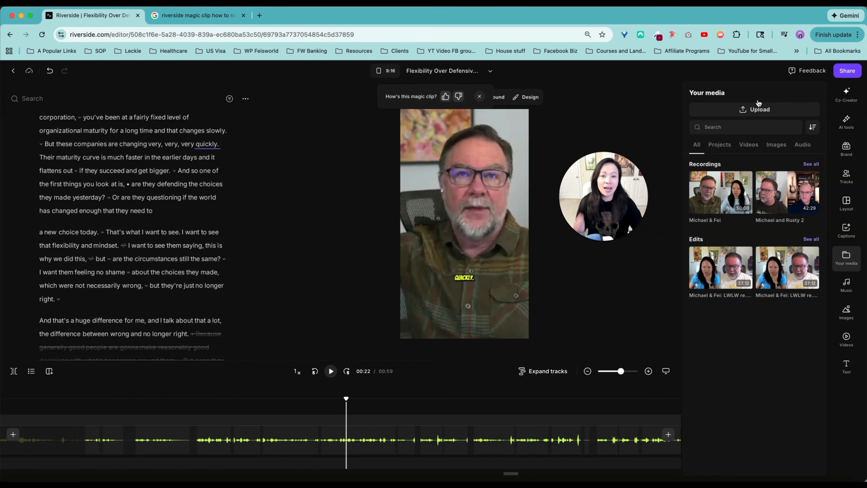
Step: Browse the music library and its ready-made collections, including the Sports & Recreation tracks
{"action": "left_click", "coordinate": [850, 292]}
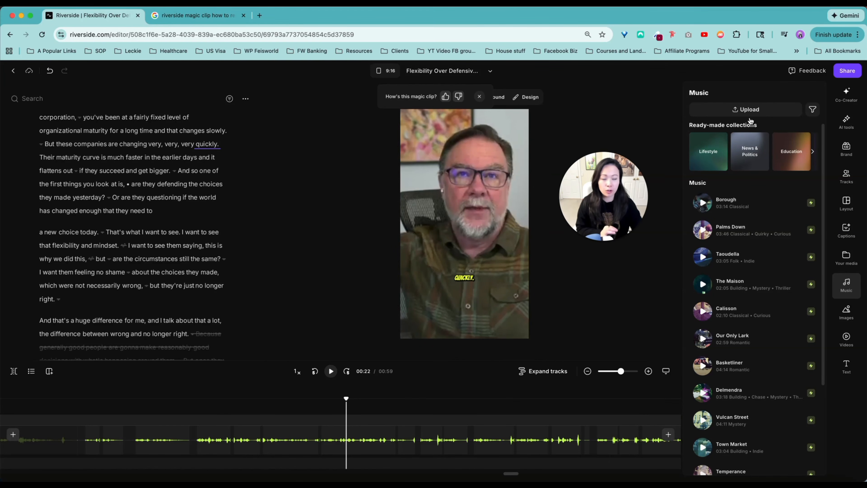
{"action": "scroll", "coordinate": [751, 256], "scroll_direction": "down", "scroll_amount": 4}
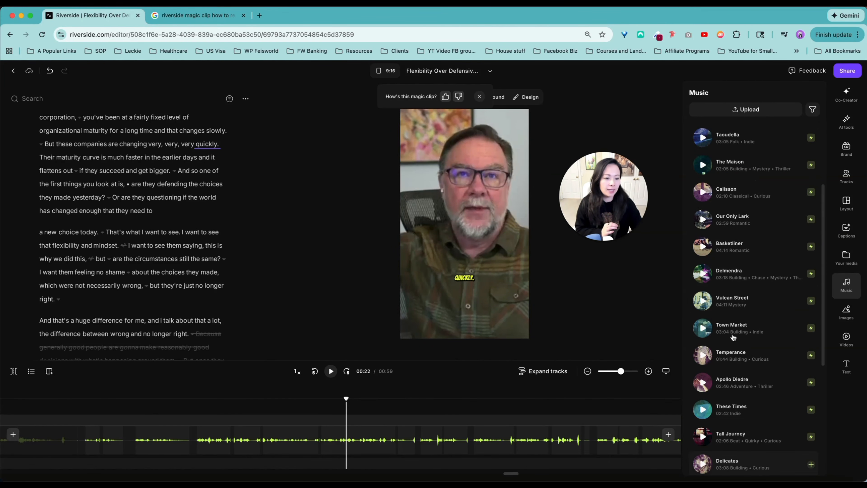
{"action": "scroll", "coordinate": [751, 256], "scroll_direction": "up", "scroll_amount": 4}
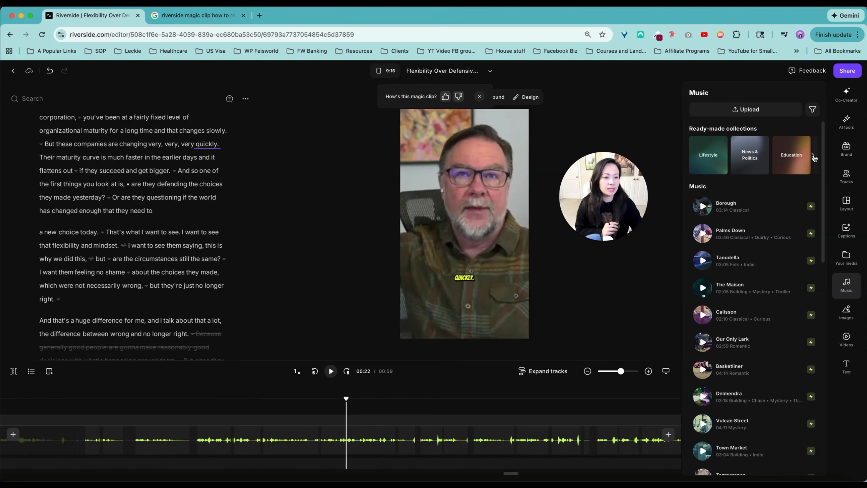
{"action": "left_click", "coordinate": [813, 157]}
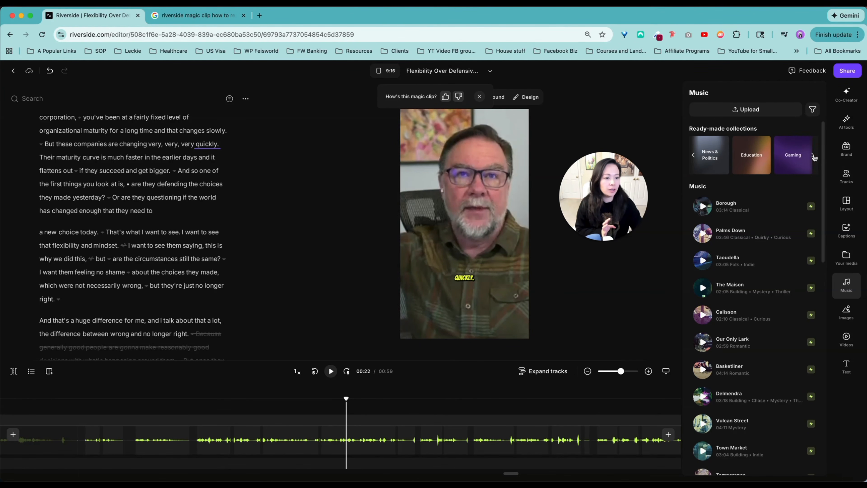
{"action": "left_click", "coordinate": [814, 157]}
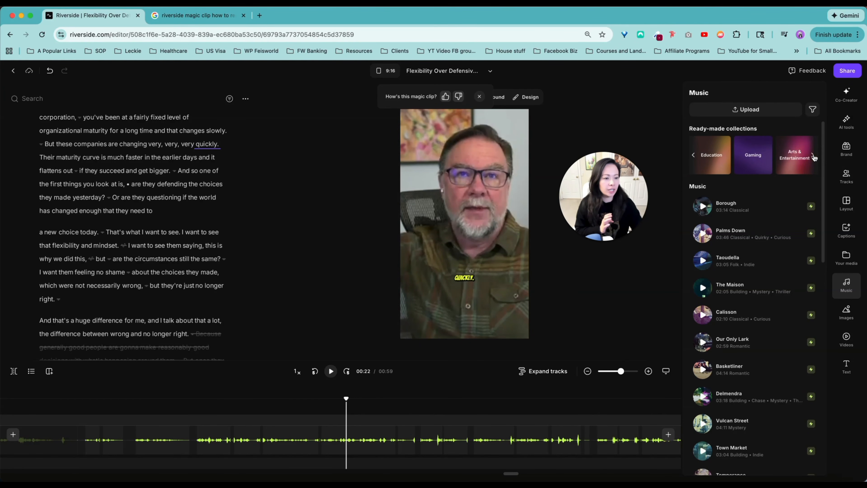
{"action": "left_click", "coordinate": [814, 156]}
{"action": "left_click", "coordinate": [814, 157]}
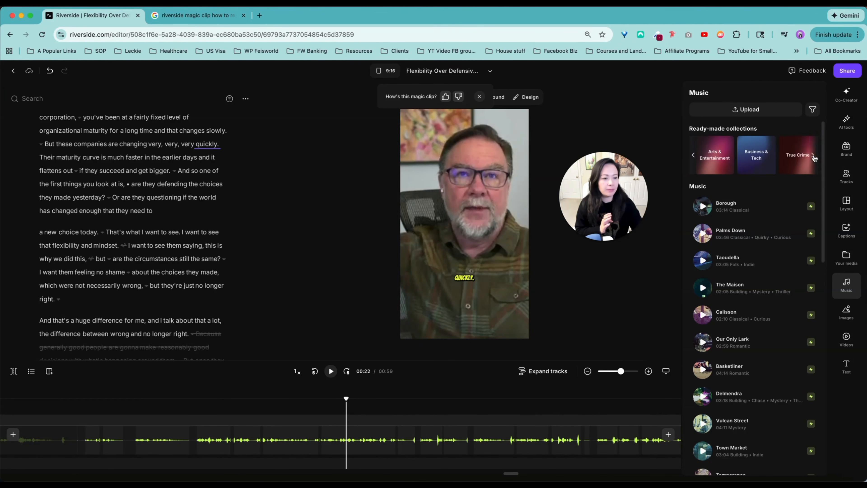
{"action": "left_click", "coordinate": [813, 156]}
{"action": "left_click", "coordinate": [814, 157]}
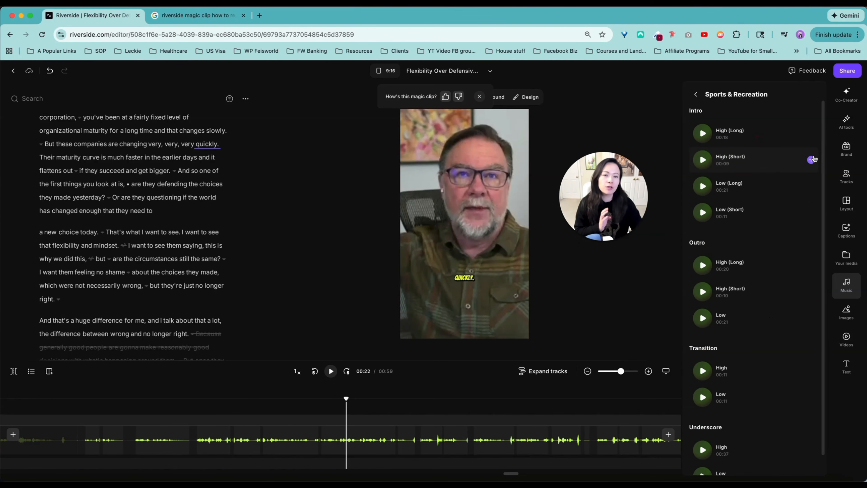
{"action": "left_click", "coordinate": [693, 93]}
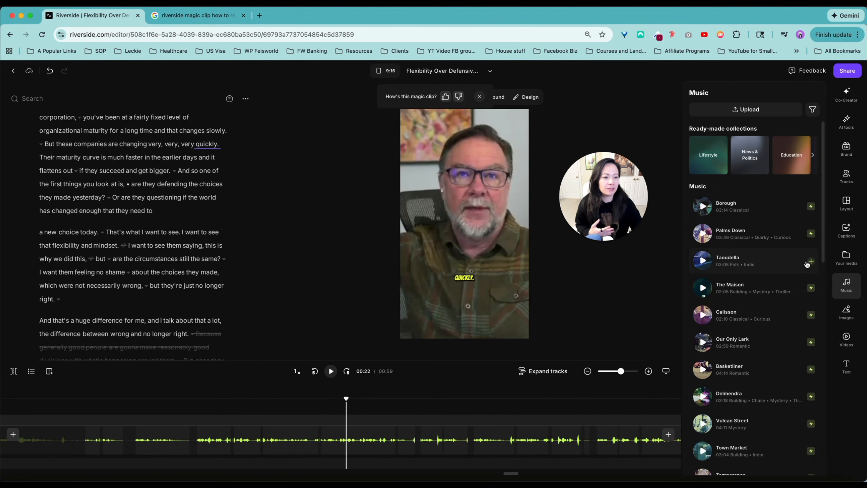
Step: Examine the suggested images, the AI video generator's templates and model choices, and the available text styles
{"action": "left_click", "coordinate": [845, 319]}
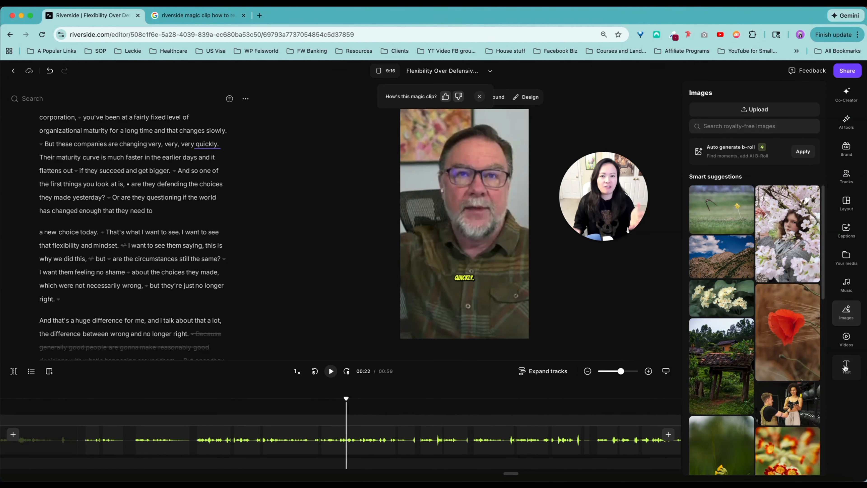
{"action": "left_click", "coordinate": [845, 348]}
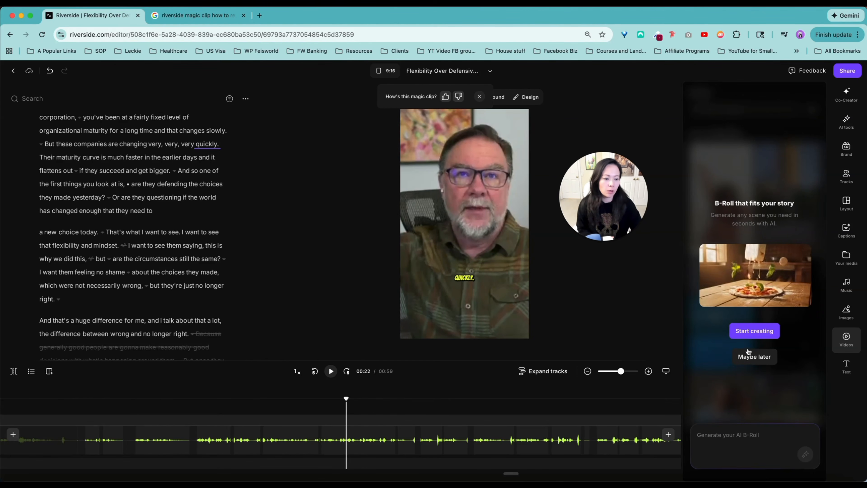
{"action": "left_click", "coordinate": [784, 430]}
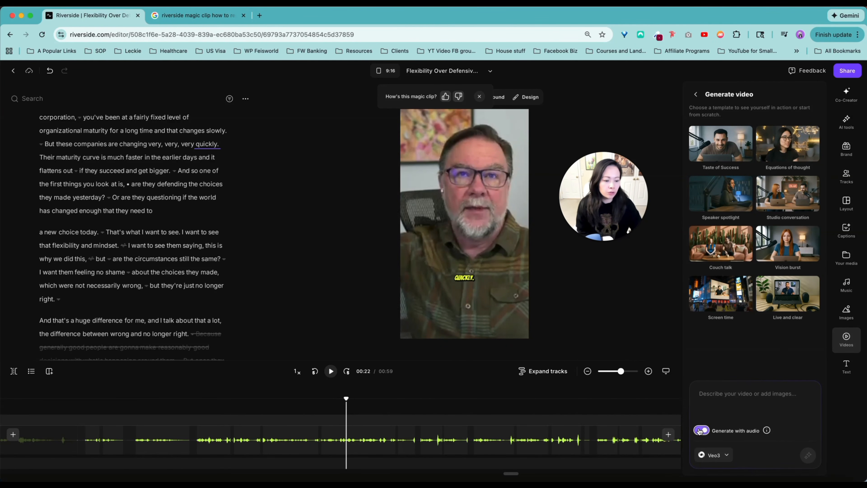
{"action": "left_click", "coordinate": [713, 454]}
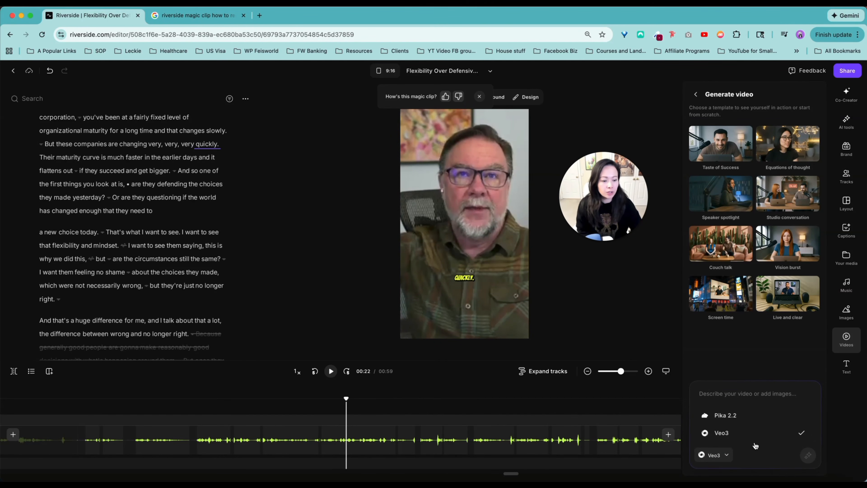
{"action": "left_click", "coordinate": [849, 367]}
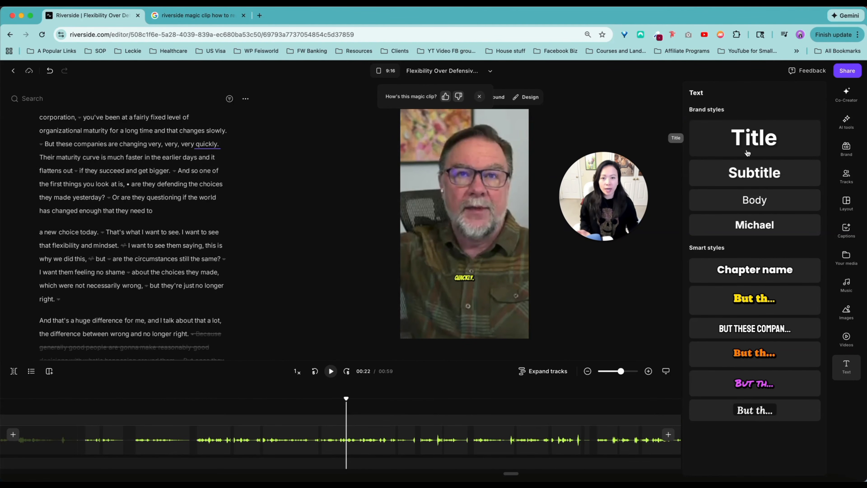
Step: Try a lower Remove pauses level for the clip and return it to the maximum
{"action": "left_click", "coordinate": [848, 123]}
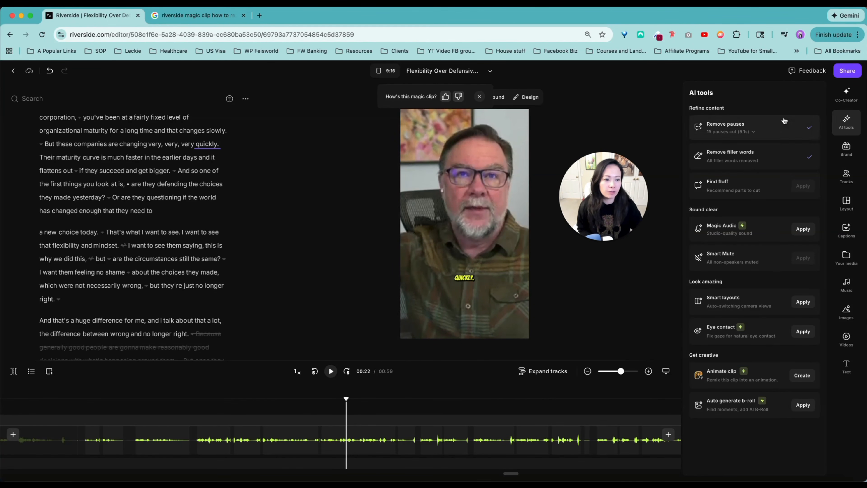
{"action": "left_click", "coordinate": [785, 132]}
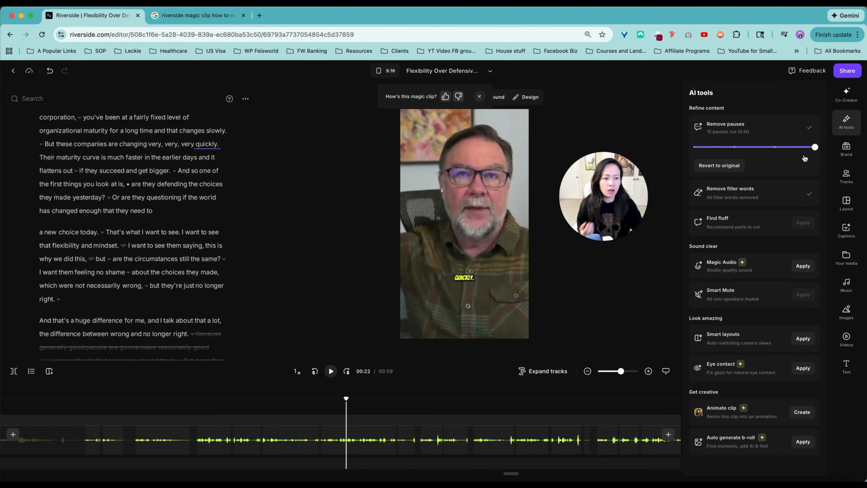
{"action": "left_click_drag", "start_coordinate": [815, 147], "coordinate": [716, 148]}
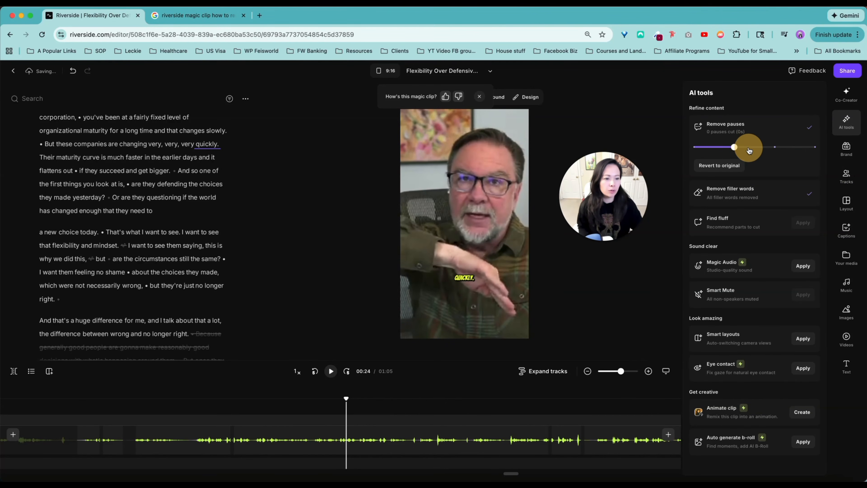
{"action": "left_click_drag", "start_coordinate": [733, 147], "coordinate": [826, 146]}
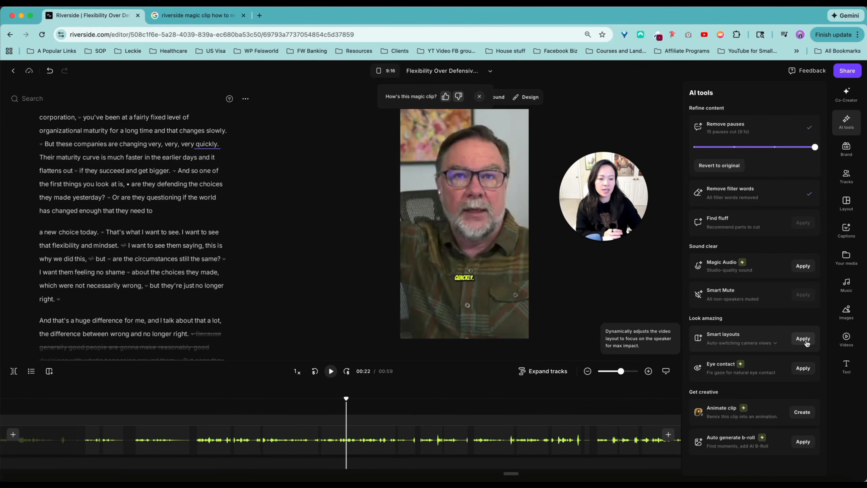
Step: Use Co-Creator's background music suggestion for the clip and describe the mood as "relaxing, professional,"
{"action": "left_click", "coordinate": [846, 94]}
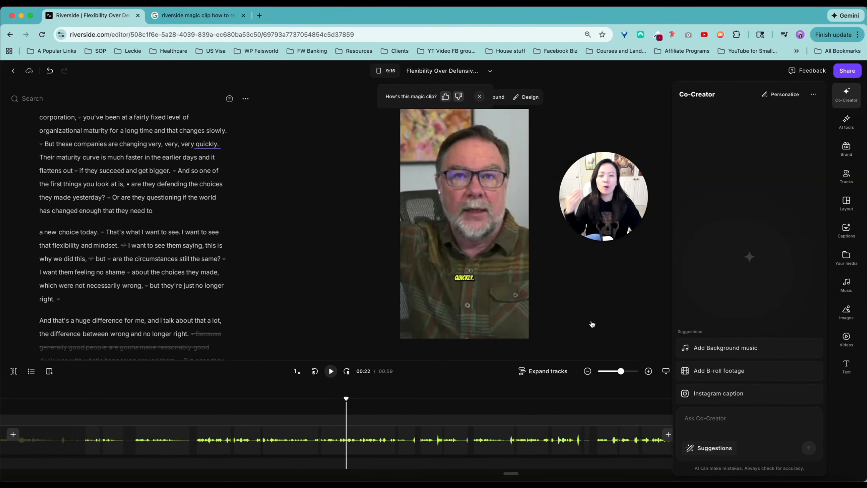
{"action": "left_click", "coordinate": [783, 351]}
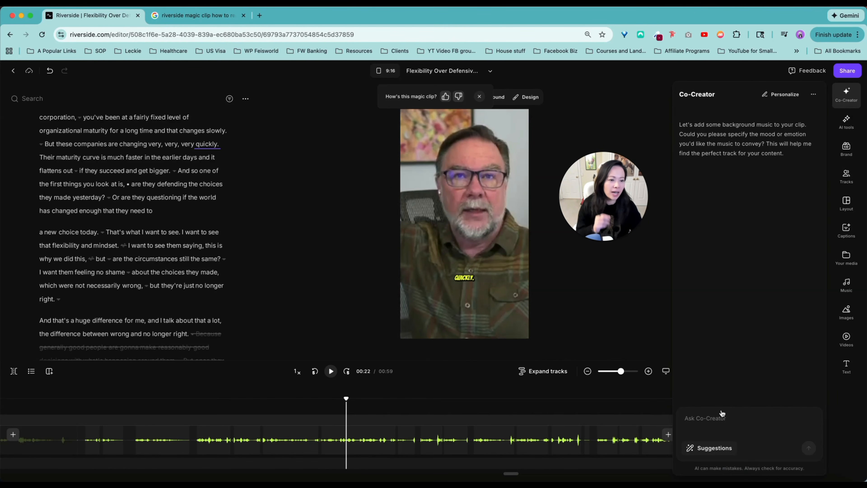
{"action": "left_click", "coordinate": [739, 417]}
{"action": "type", "text": "rel"}
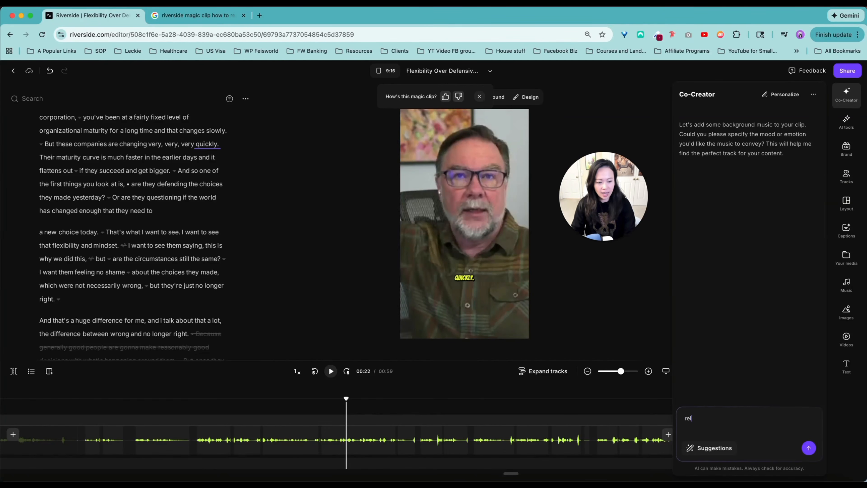
{"action": "type", "text": "axing, professional, "}
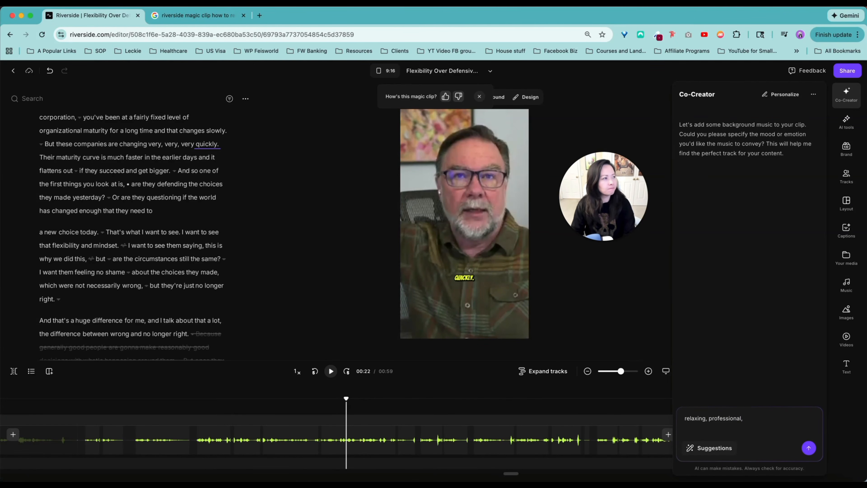
{"action": "type", "text": "lo"}
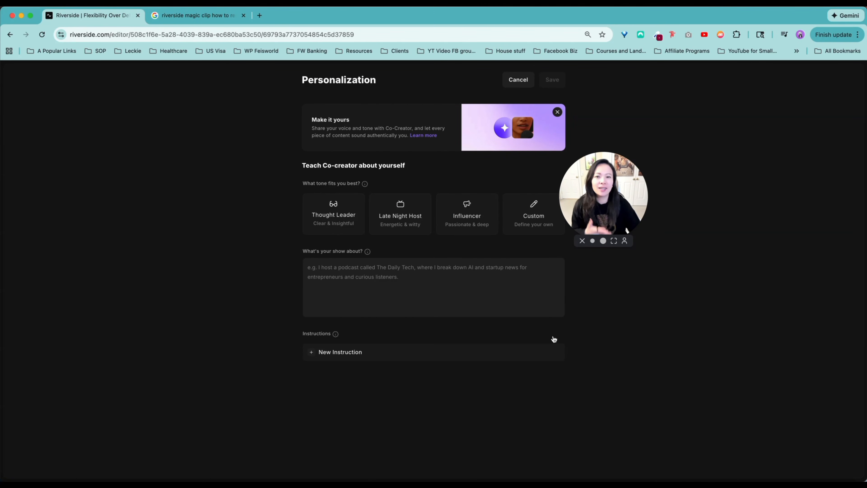
Step: Examine Co-Creator's personalization options for tone, show description and instruction types, and leave without saving
{"action": "left_click_drag", "start_coordinate": [595, 219], "coordinate": [647, 186]}
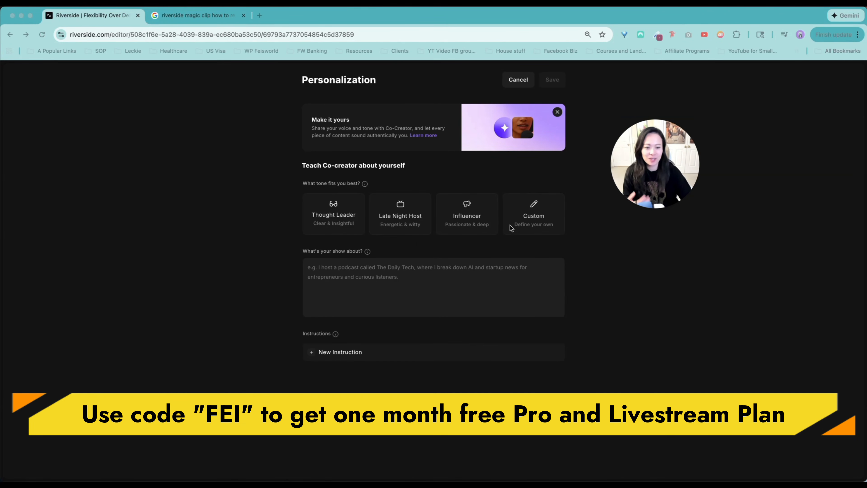
{"action": "left_click", "coordinate": [343, 270]}
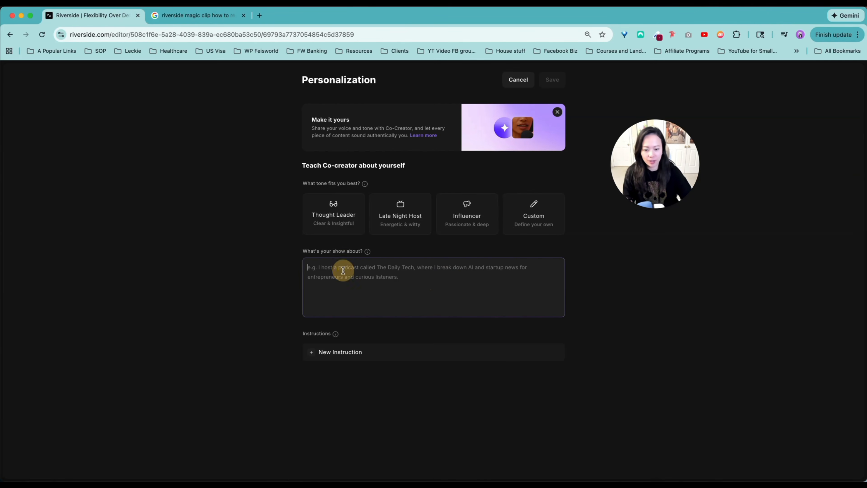
{"action": "left_click", "coordinate": [337, 355]}
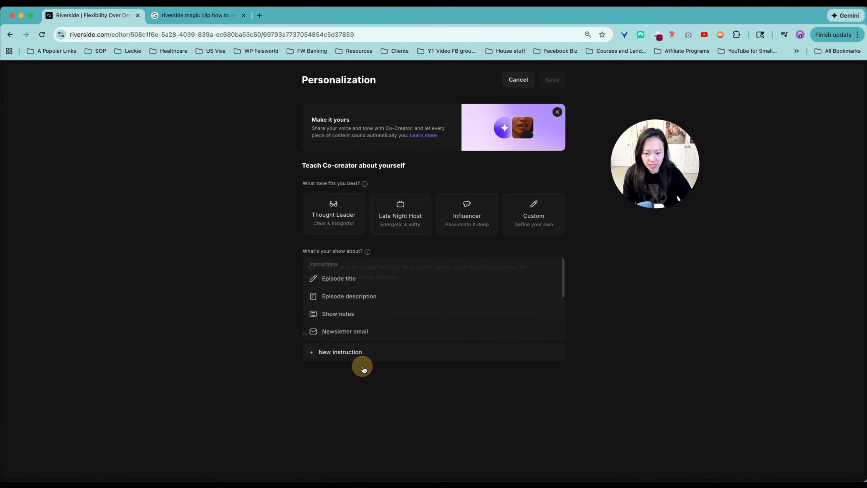
{"action": "left_click", "coordinate": [428, 74]}
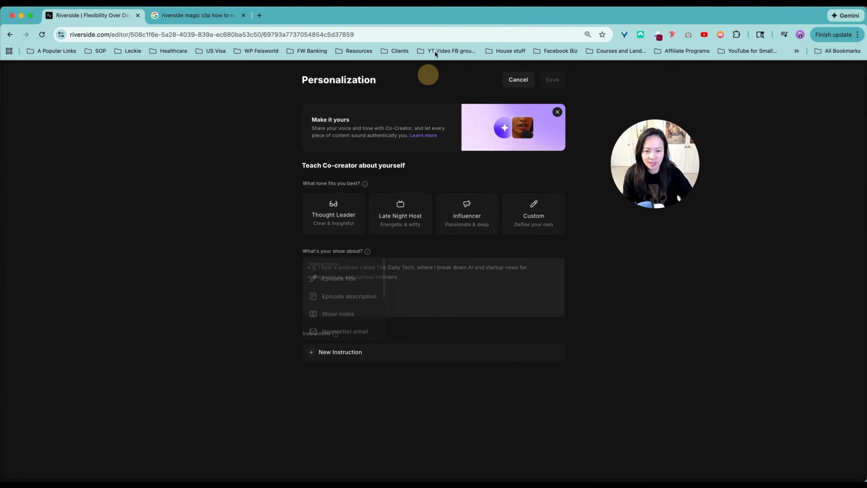
{"action": "left_click", "coordinate": [518, 78]}
{"action": "left_click_drag", "start_coordinate": [670, 192], "coordinate": [613, 143]}
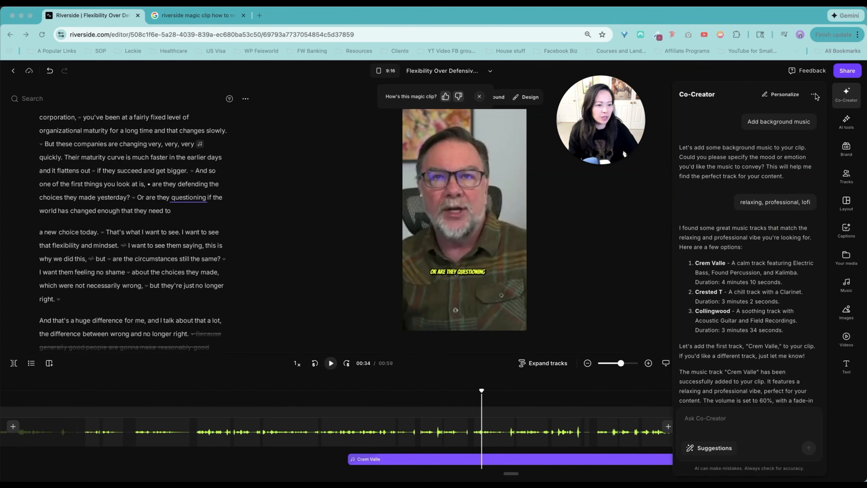
Step: Review Co-Creator's music reply and examine its Quick edits, AI tools and Promote suggestions
{"action": "left_click", "coordinate": [844, 107]}
{"action": "scroll", "coordinate": [768, 372], "scroll_direction": "down", "scroll_amount": 5}
{"action": "scroll", "coordinate": [732, 323], "scroll_direction": "up", "scroll_amount": 5}
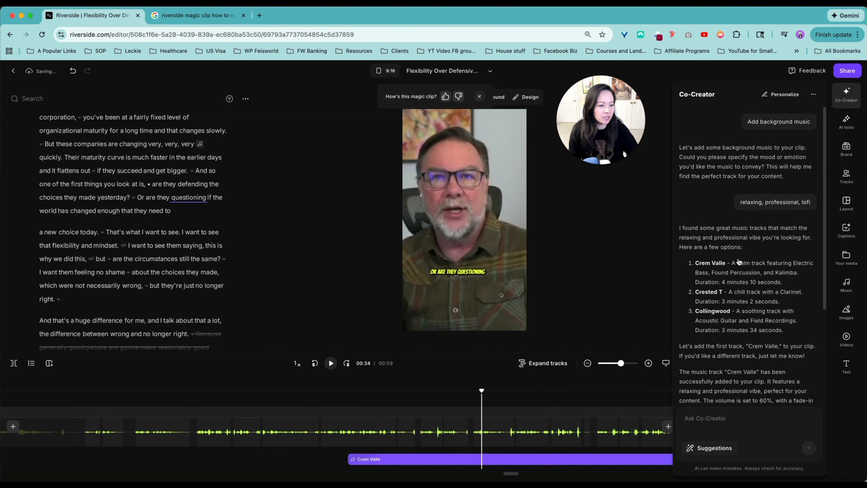
{"action": "left_click", "coordinate": [715, 419]}
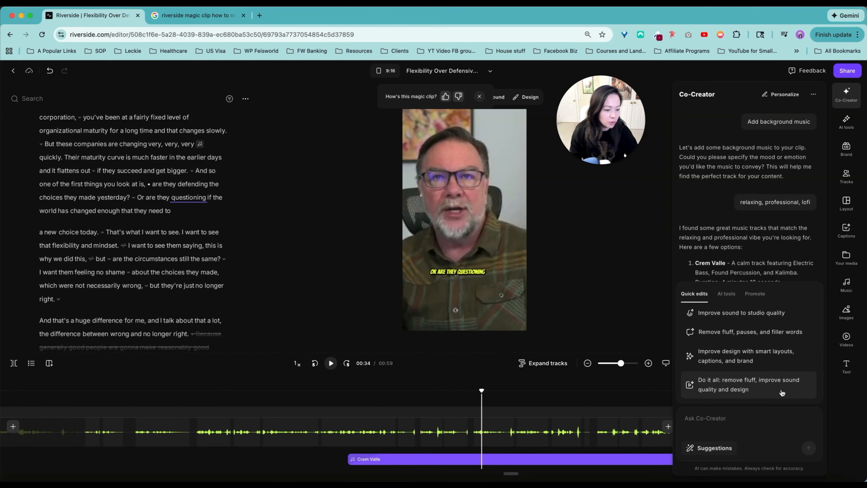
{"action": "left_click", "coordinate": [726, 294]}
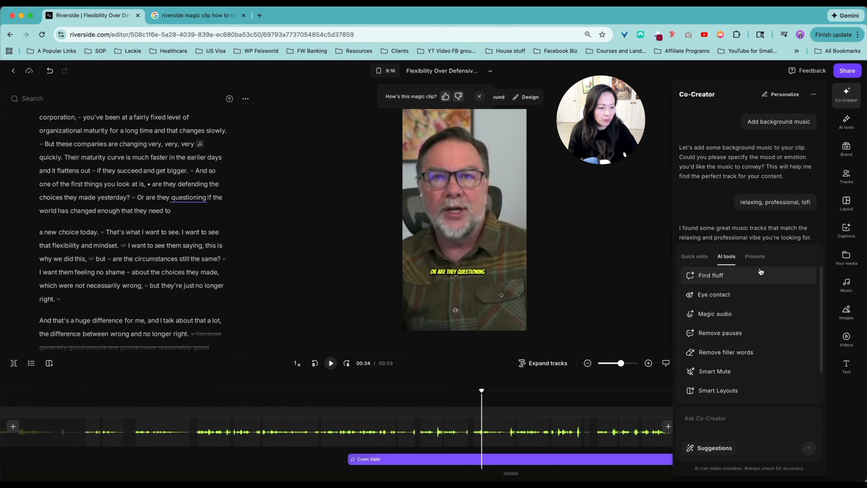
{"action": "left_click", "coordinate": [757, 260]}
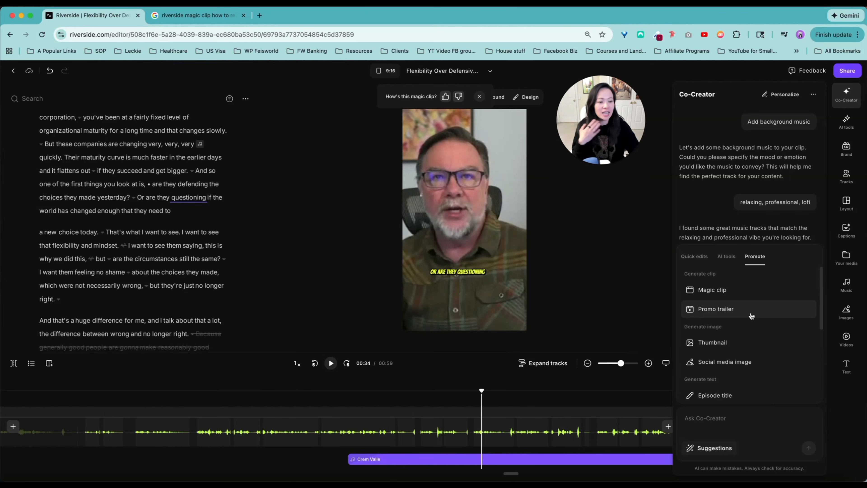
Step: Generate thumbnails for the clip with Co-Creator's Thumbnail suggestion and look through the results
{"action": "left_click", "coordinate": [753, 346]}
{"action": "left_click", "coordinate": [711, 421]}
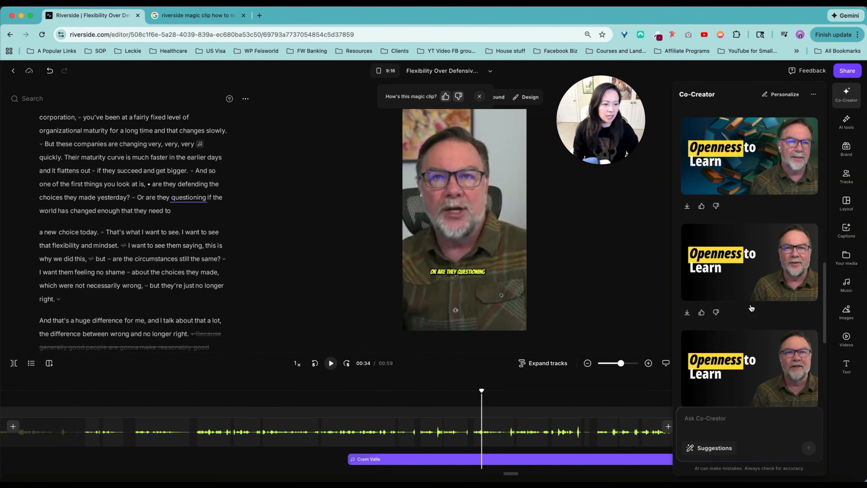
{"action": "scroll", "coordinate": [716, 300], "scroll_direction": "up", "scroll_amount": 10}
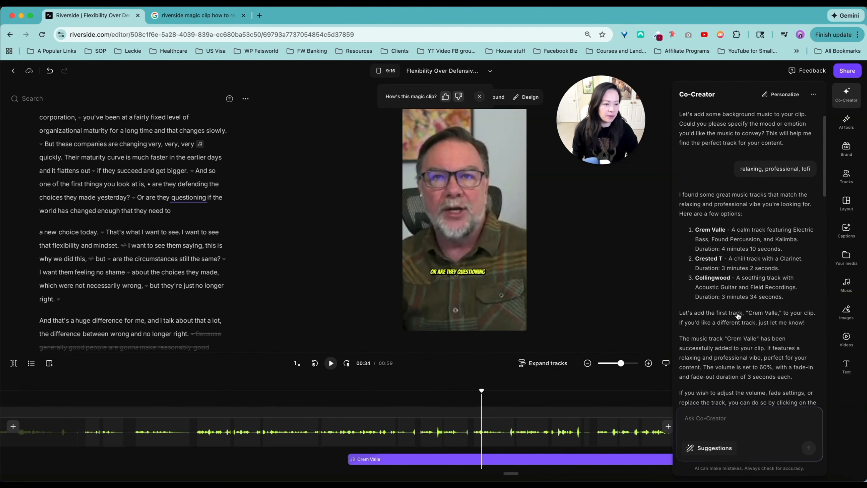
{"action": "scroll", "coordinate": [737, 284], "scroll_direction": "down", "scroll_amount": 5}
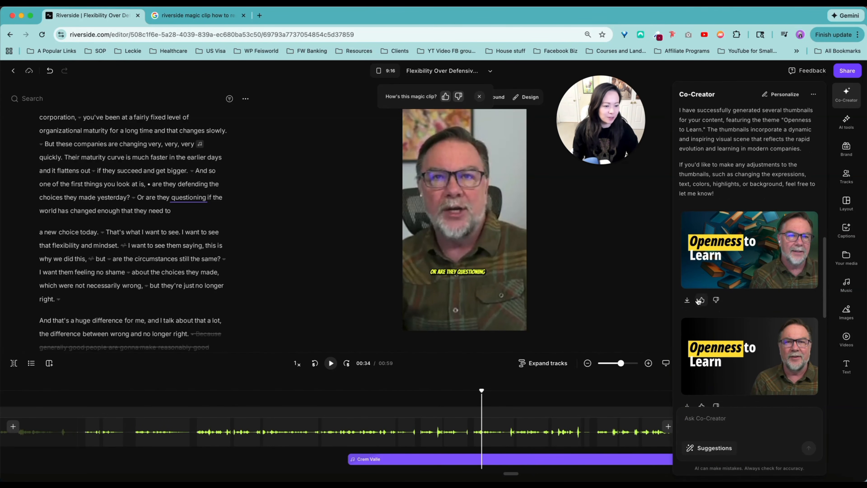
Step: Download the "Openness to Learn" thumbnail with the floating books background, view the image file and close it
{"action": "left_click", "coordinate": [687, 299]}
{"action": "left_click", "coordinate": [715, 60]}
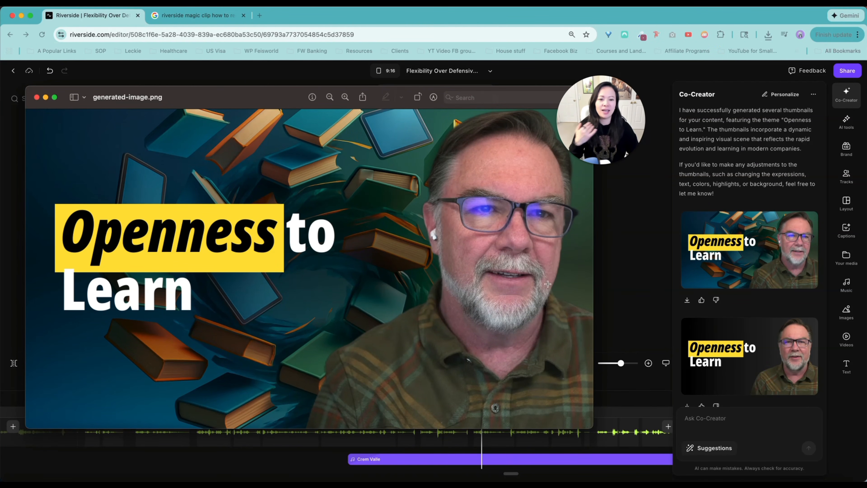
{"action": "left_click_drag", "start_coordinate": [290, 104], "coordinate": [317, 92]}
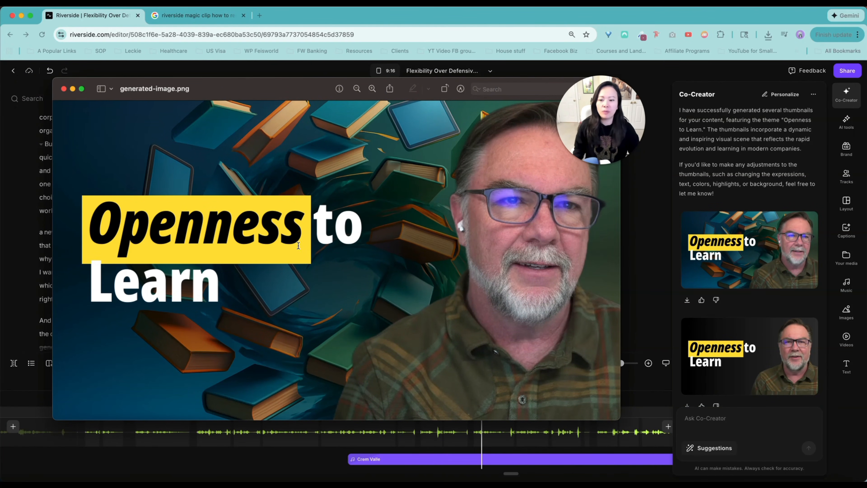
{"action": "left_click", "coordinate": [63, 89]}
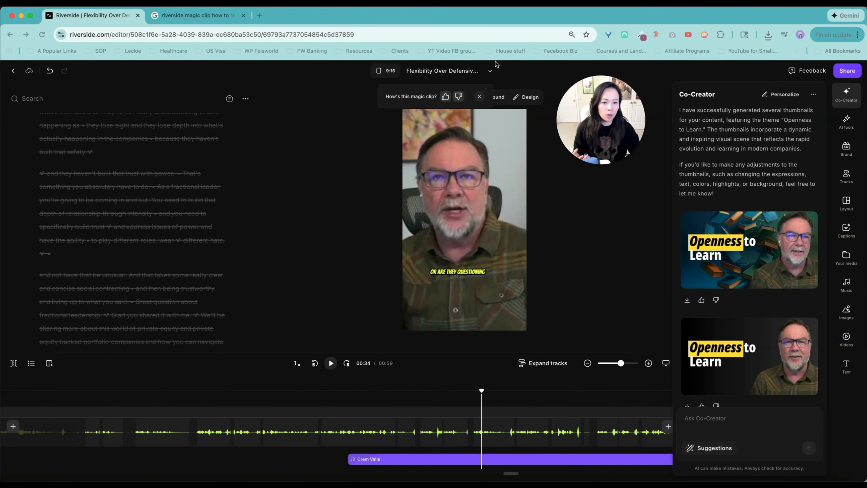
{"action": "left_click", "coordinate": [490, 71]}
{"action": "left_click", "coordinate": [490, 71]}
{"action": "left_click", "coordinate": [490, 70]}
Step: Ask Co-Creator to change the thumbnail text with the prompt "Change text to Openness to Learning" and review the result
{"action": "left_click", "coordinate": [720, 417]}
{"action": "type", "text": "Change text t"}
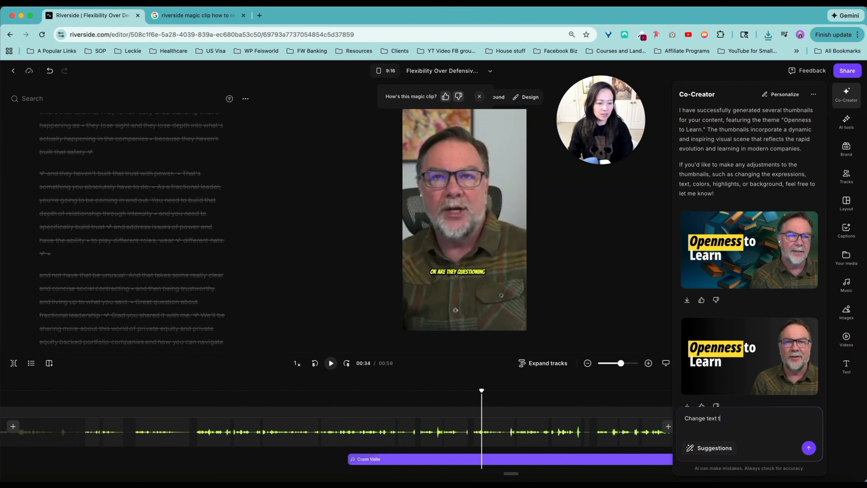
{"action": "type", "text": "o Openness to Learning"}
{"action": "key", "text": "Return"}
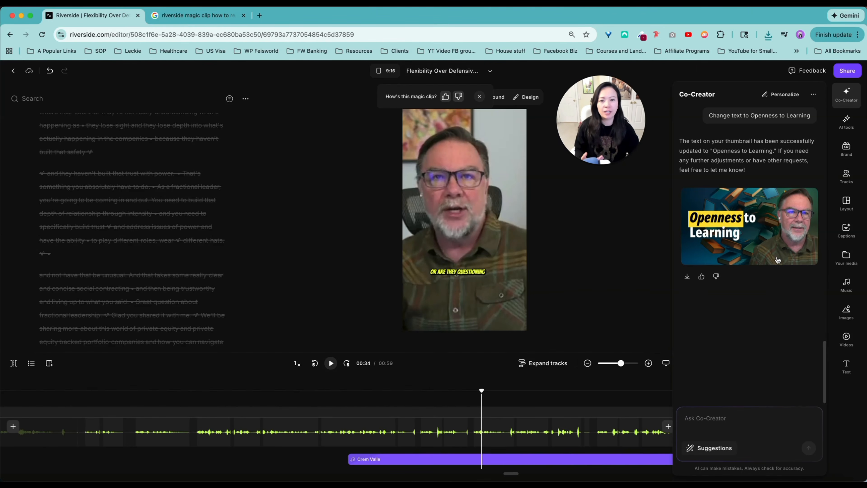
{"action": "scroll", "coordinate": [770, 282], "scroll_direction": "up", "scroll_amount": 2}
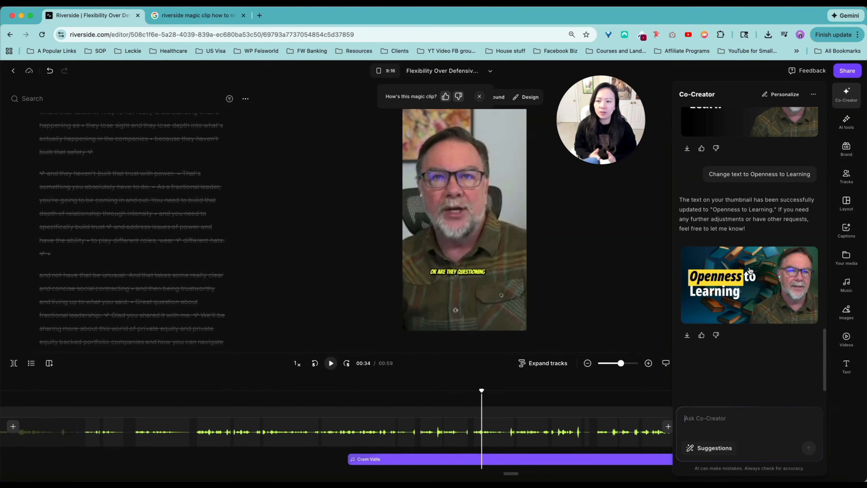
Step: Examine the clip's export file types, video quality choices and preview link for review, and close the sharing options
{"action": "left_click", "coordinate": [831, 174]}
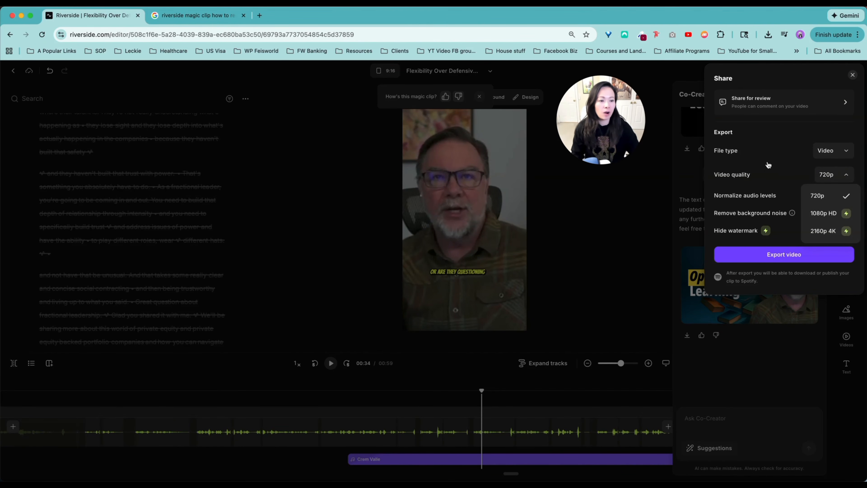
{"action": "left_click", "coordinate": [828, 156]}
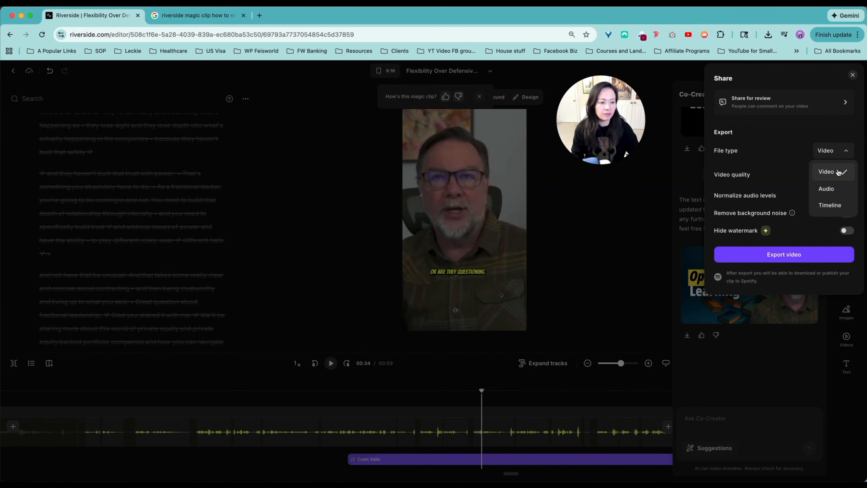
{"action": "left_click", "coordinate": [829, 172]}
{"action": "left_click", "coordinate": [839, 174]}
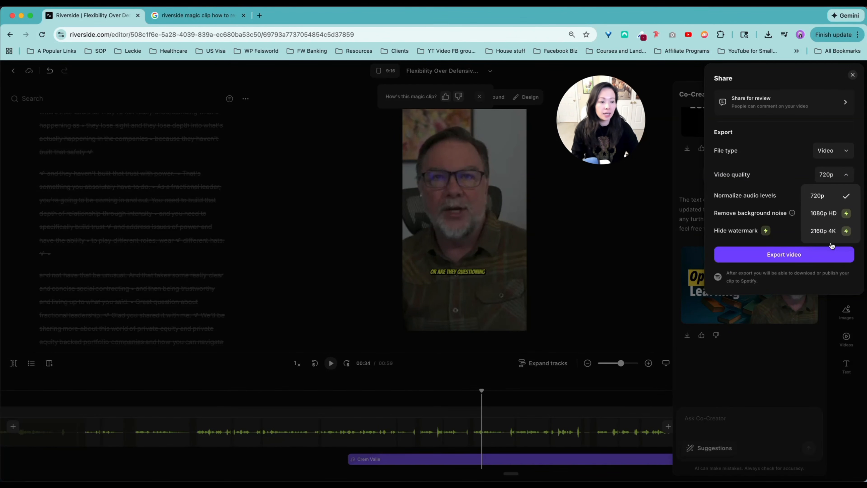
{"action": "left_click", "coordinate": [851, 200]}
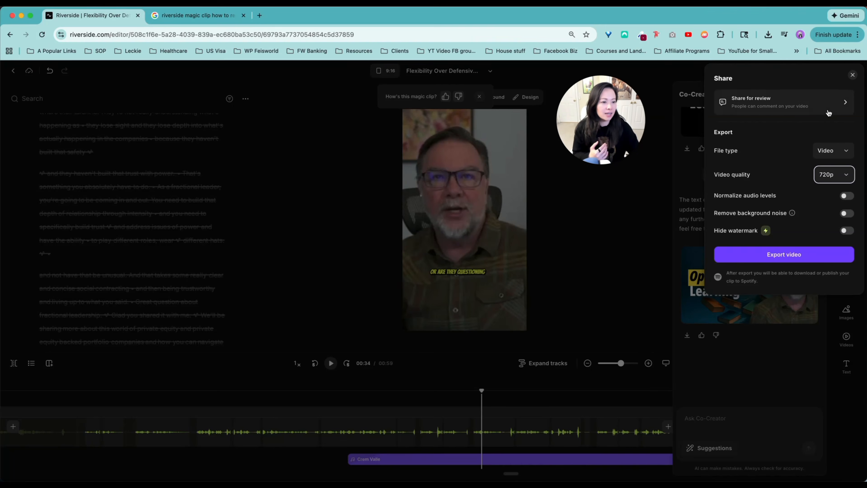
{"action": "left_click", "coordinate": [774, 108]}
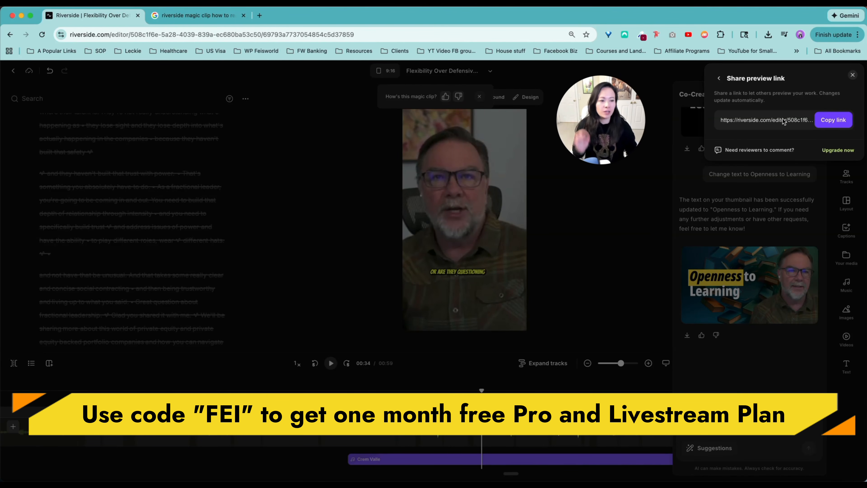
{"action": "left_click", "coordinate": [853, 75]}
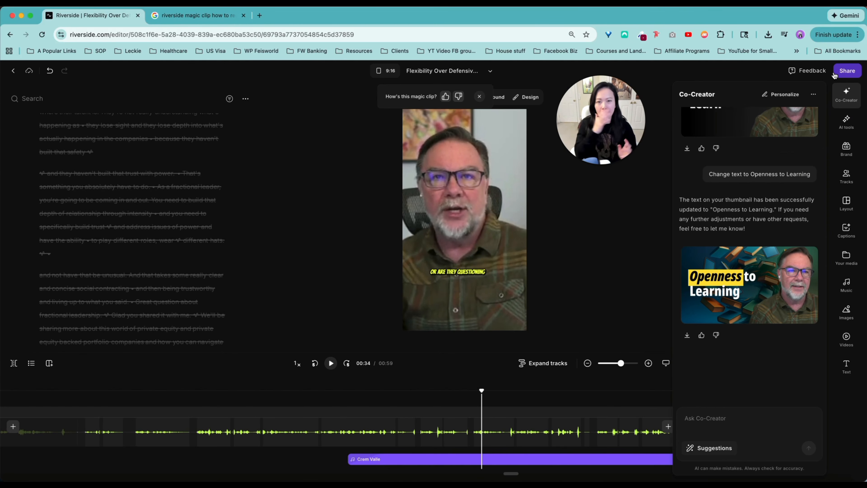